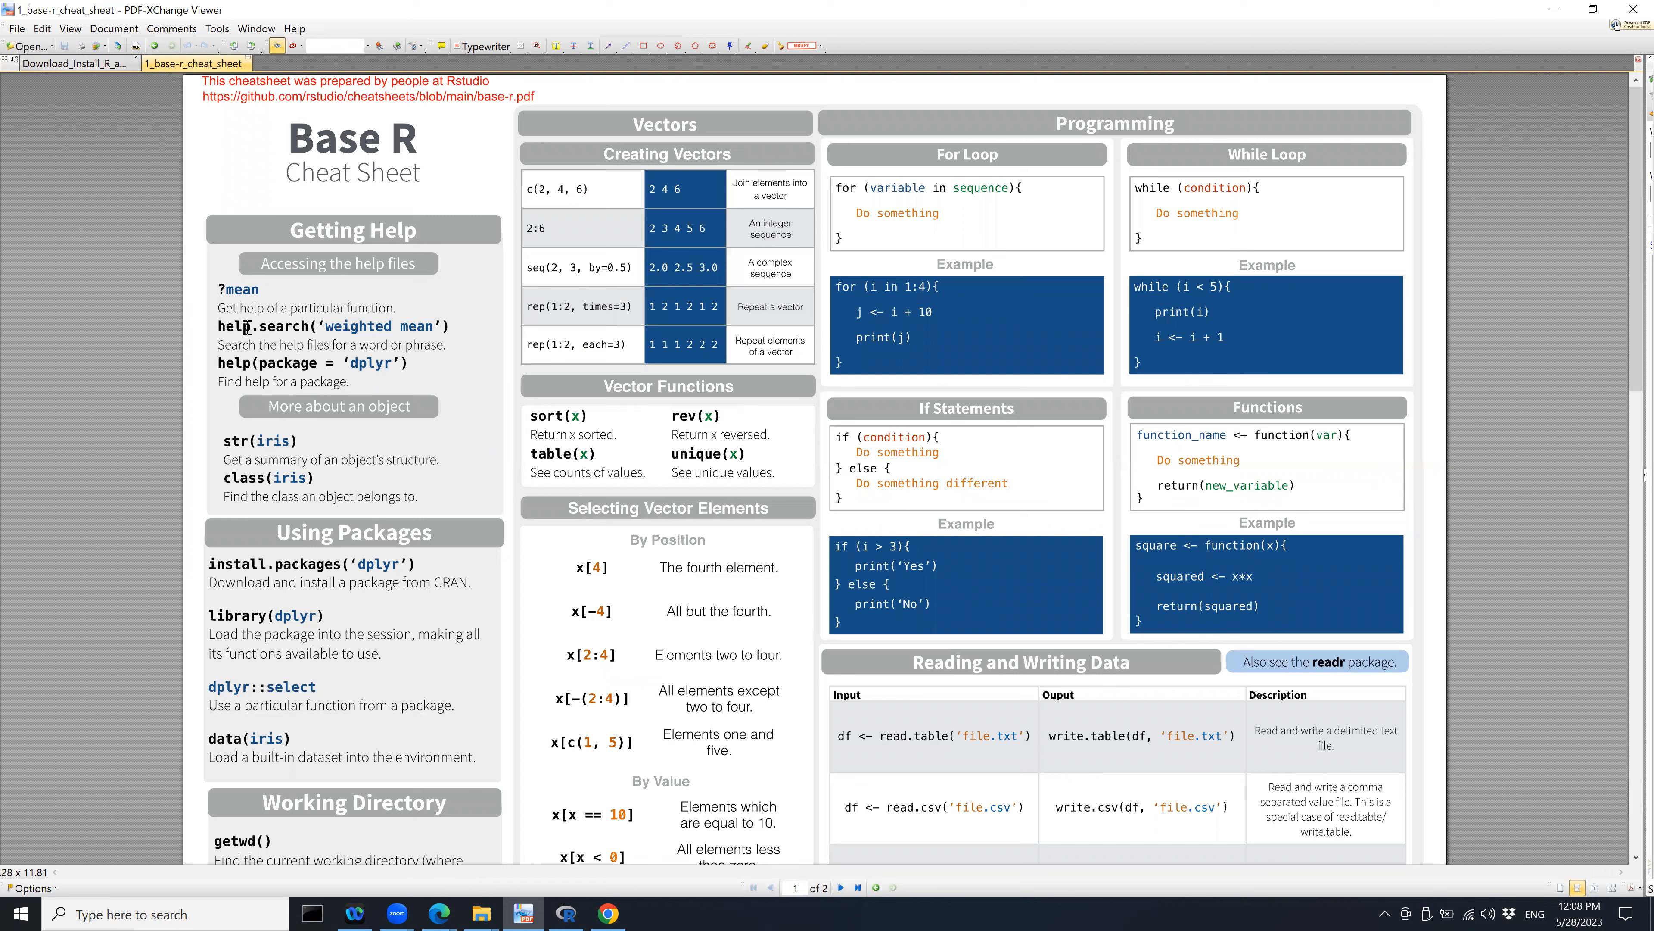
Switch to RGui and arrange its windows so the script editor sits below the console and the histogram is clear of both
{"action": "left_click", "coordinate": [573, 911]}
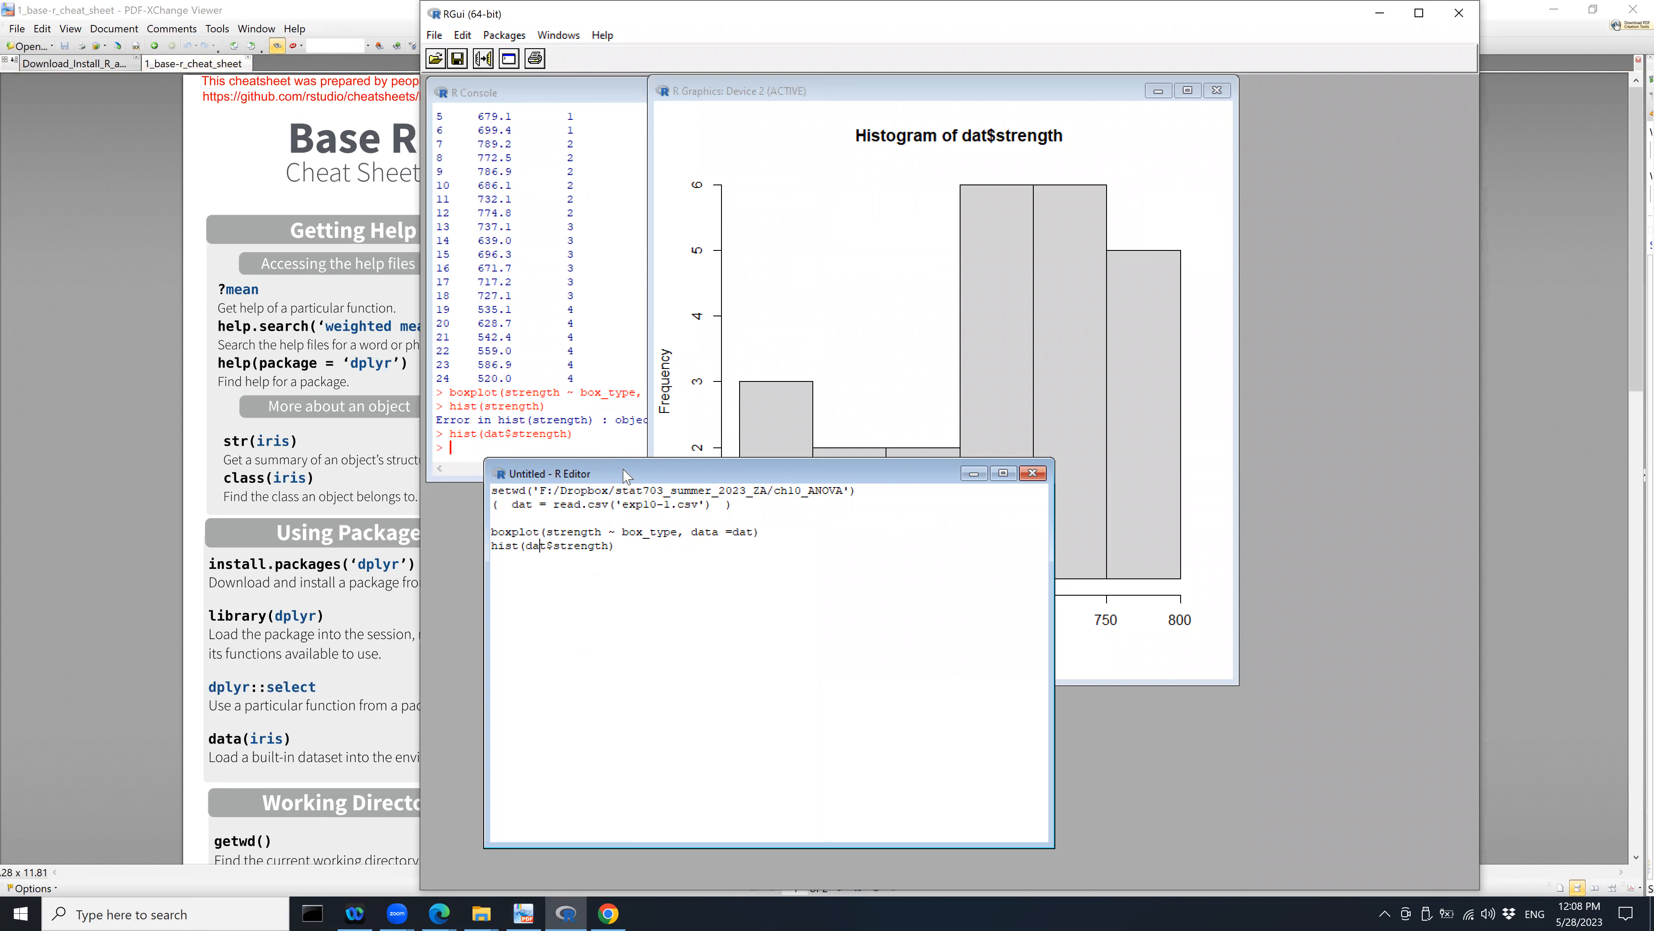
{"action": "left_click_drag", "start_coordinate": [625, 474], "coordinate": [566, 524]}
{"action": "left_click", "coordinate": [907, 97]}
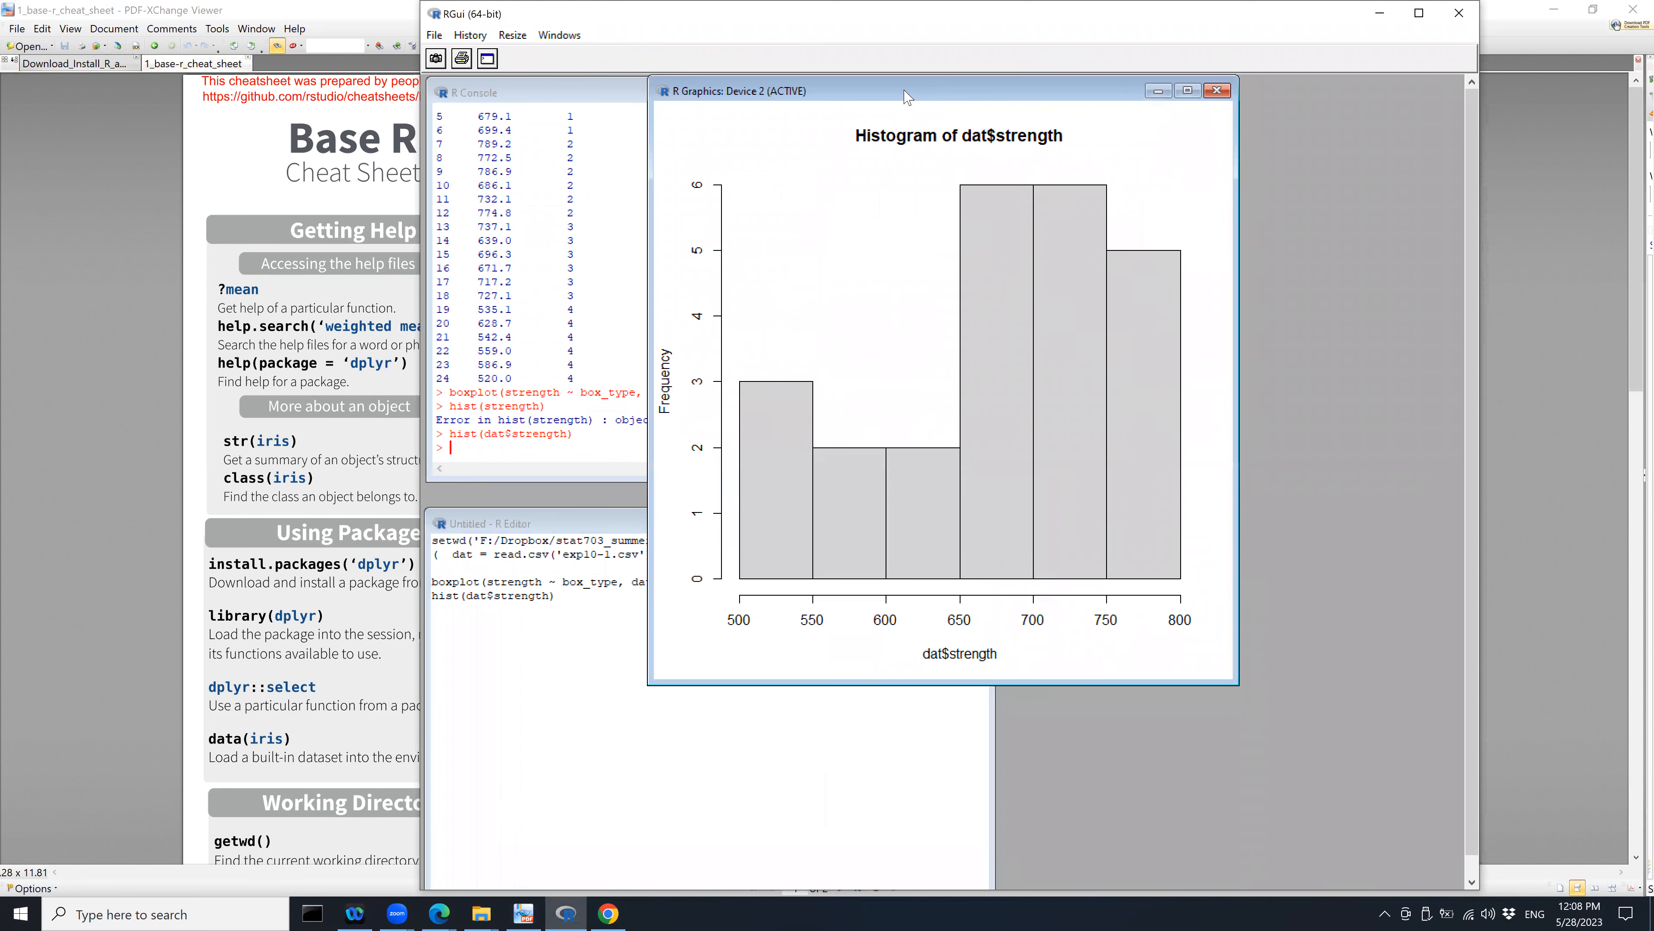
{"action": "left_click_drag", "start_coordinate": [907, 97], "coordinate": [1237, 94]}
Add the line ?boxplot at the end of the script and run it to open the function's help page
{"action": "left_click", "coordinate": [592, 595]}
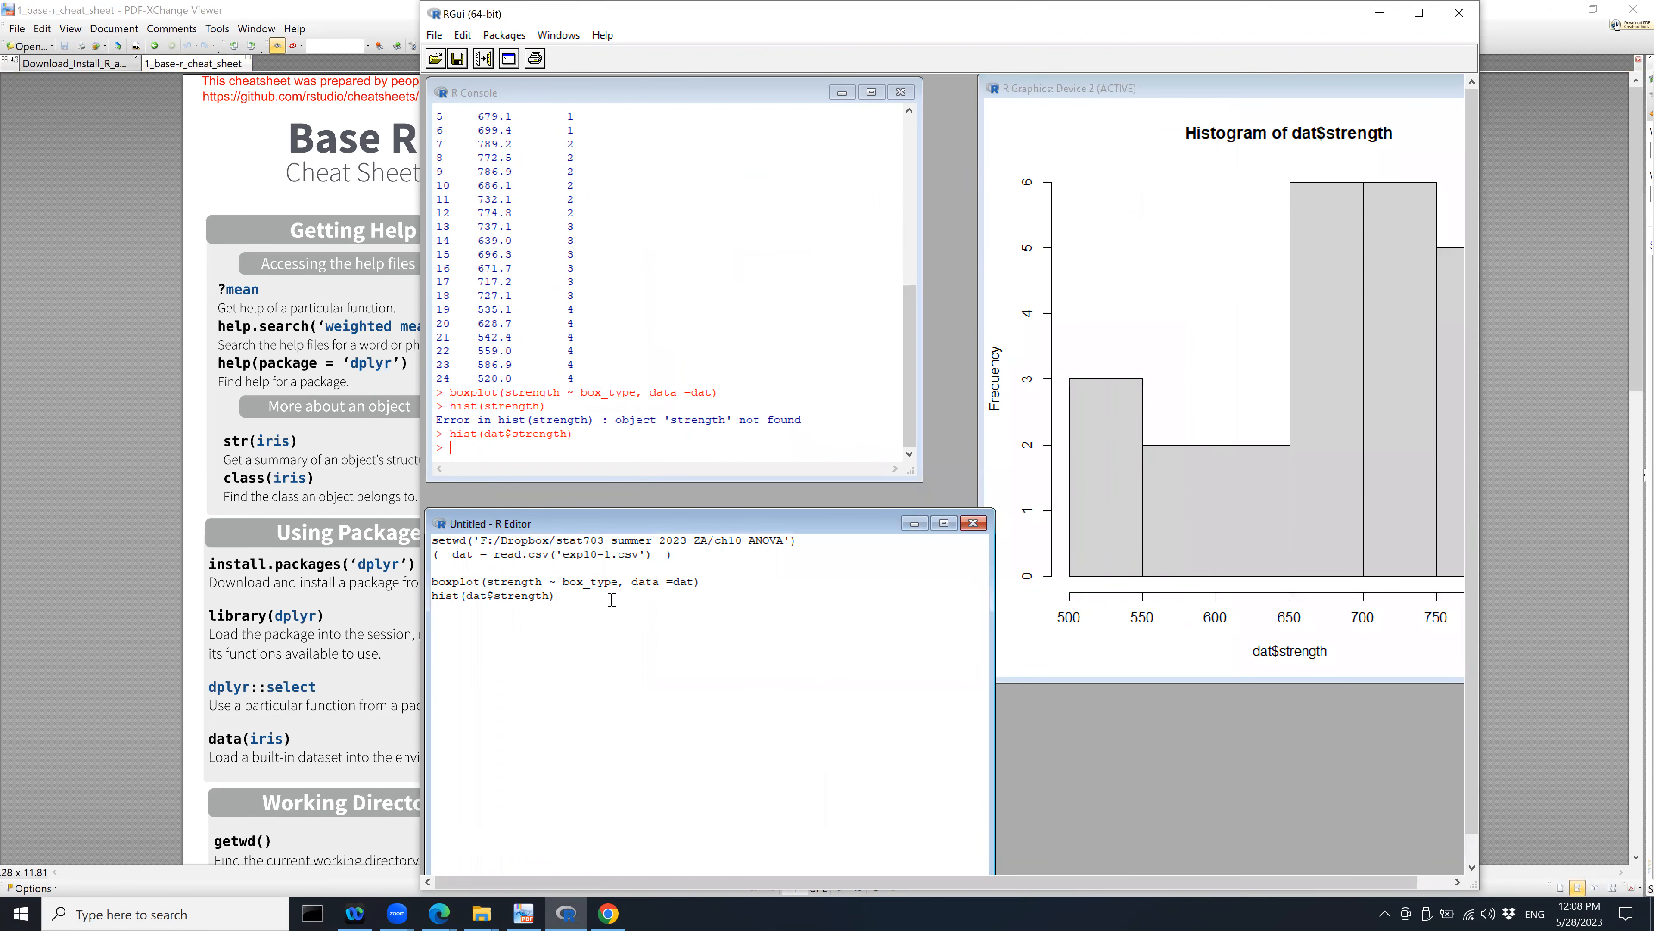
{"action": "type", "text": "?boxplot"}
{"action": "left_click", "coordinate": [483, 60]}
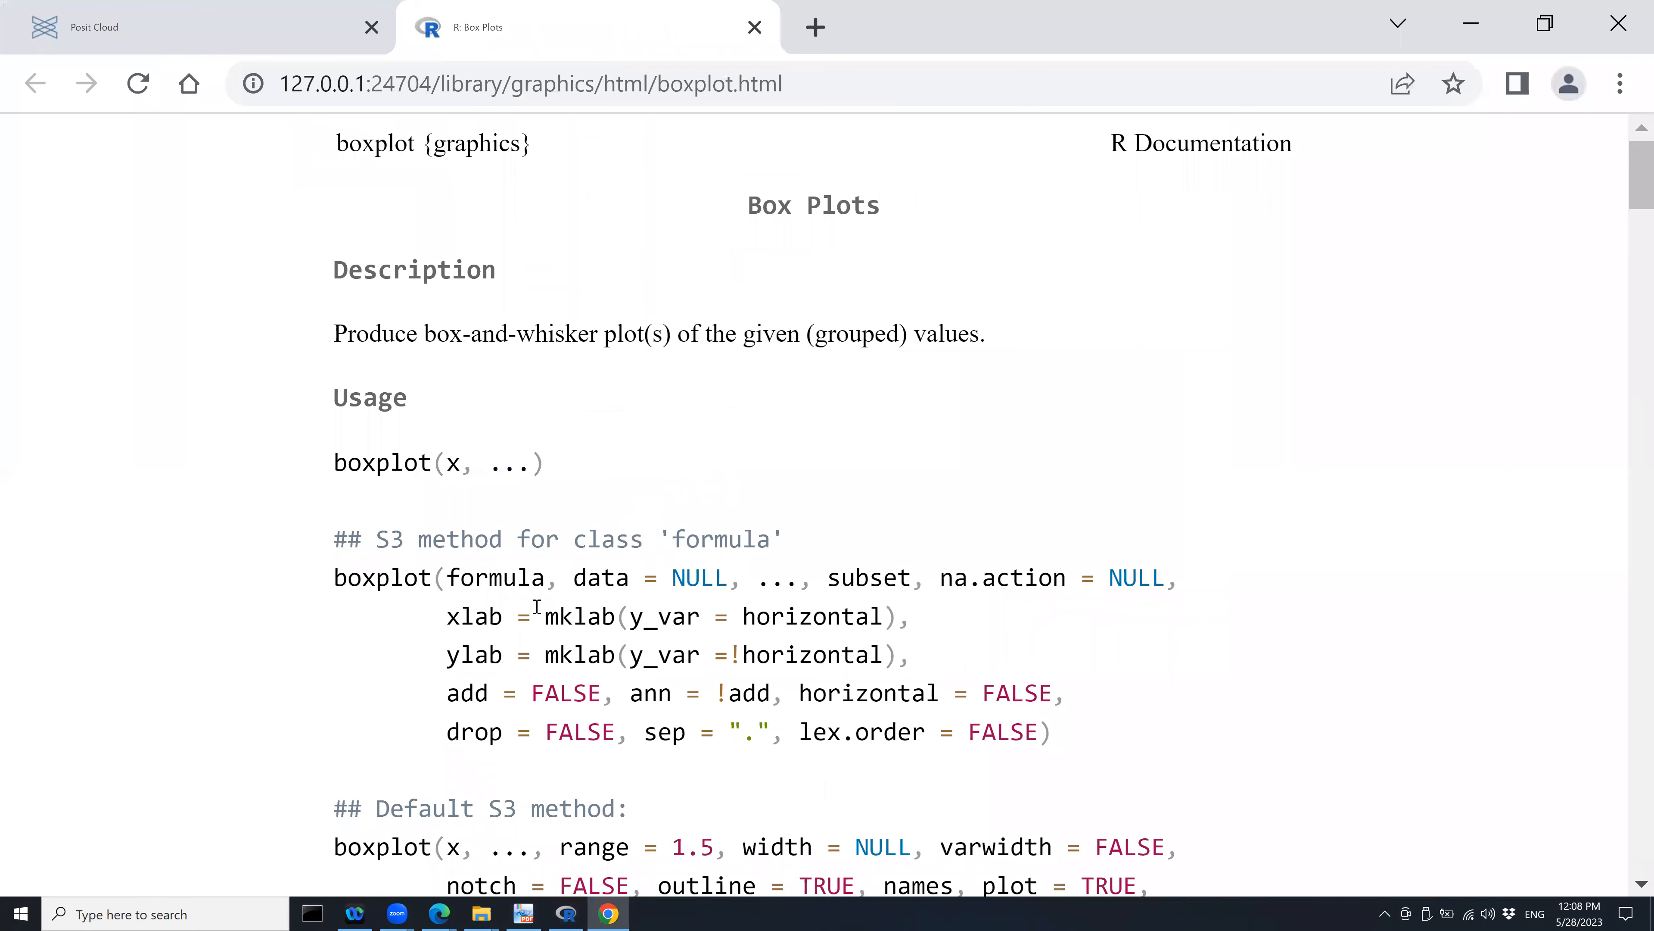
Examine the formula and data arguments in the boxplot usage section, and return to RGui
{"action": "left_click_drag", "start_coordinate": [448, 577], "coordinate": [544, 580]}
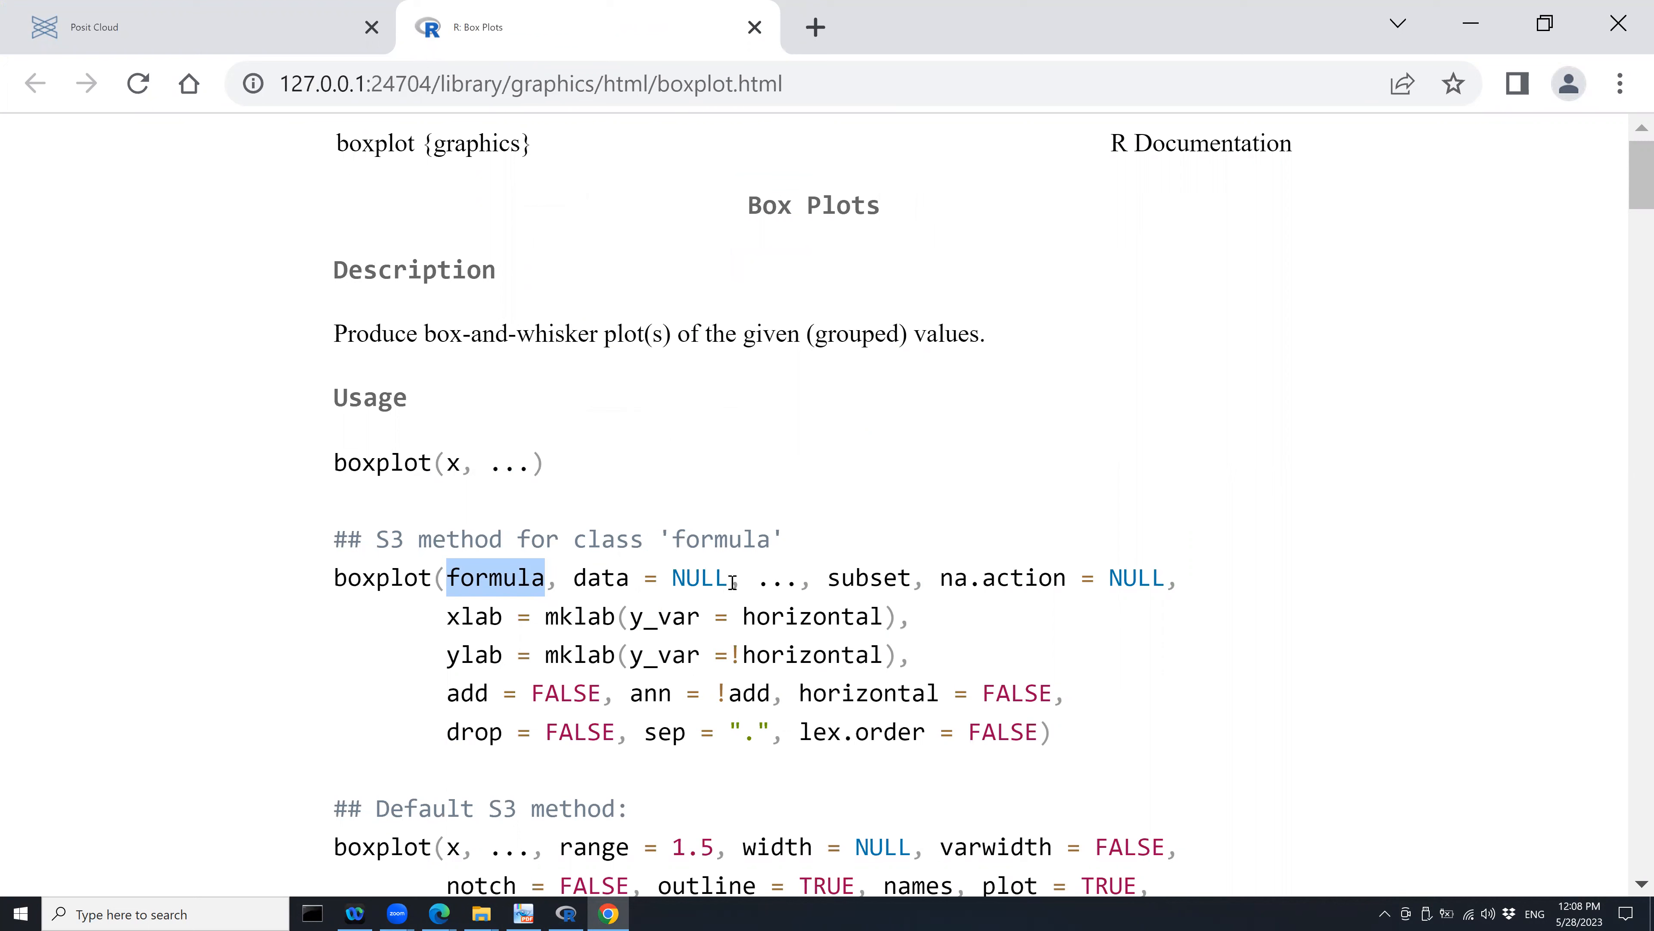
{"action": "left_click", "coordinate": [578, 577]}
{"action": "left_click_drag", "start_coordinate": [578, 577], "coordinate": [671, 580]}
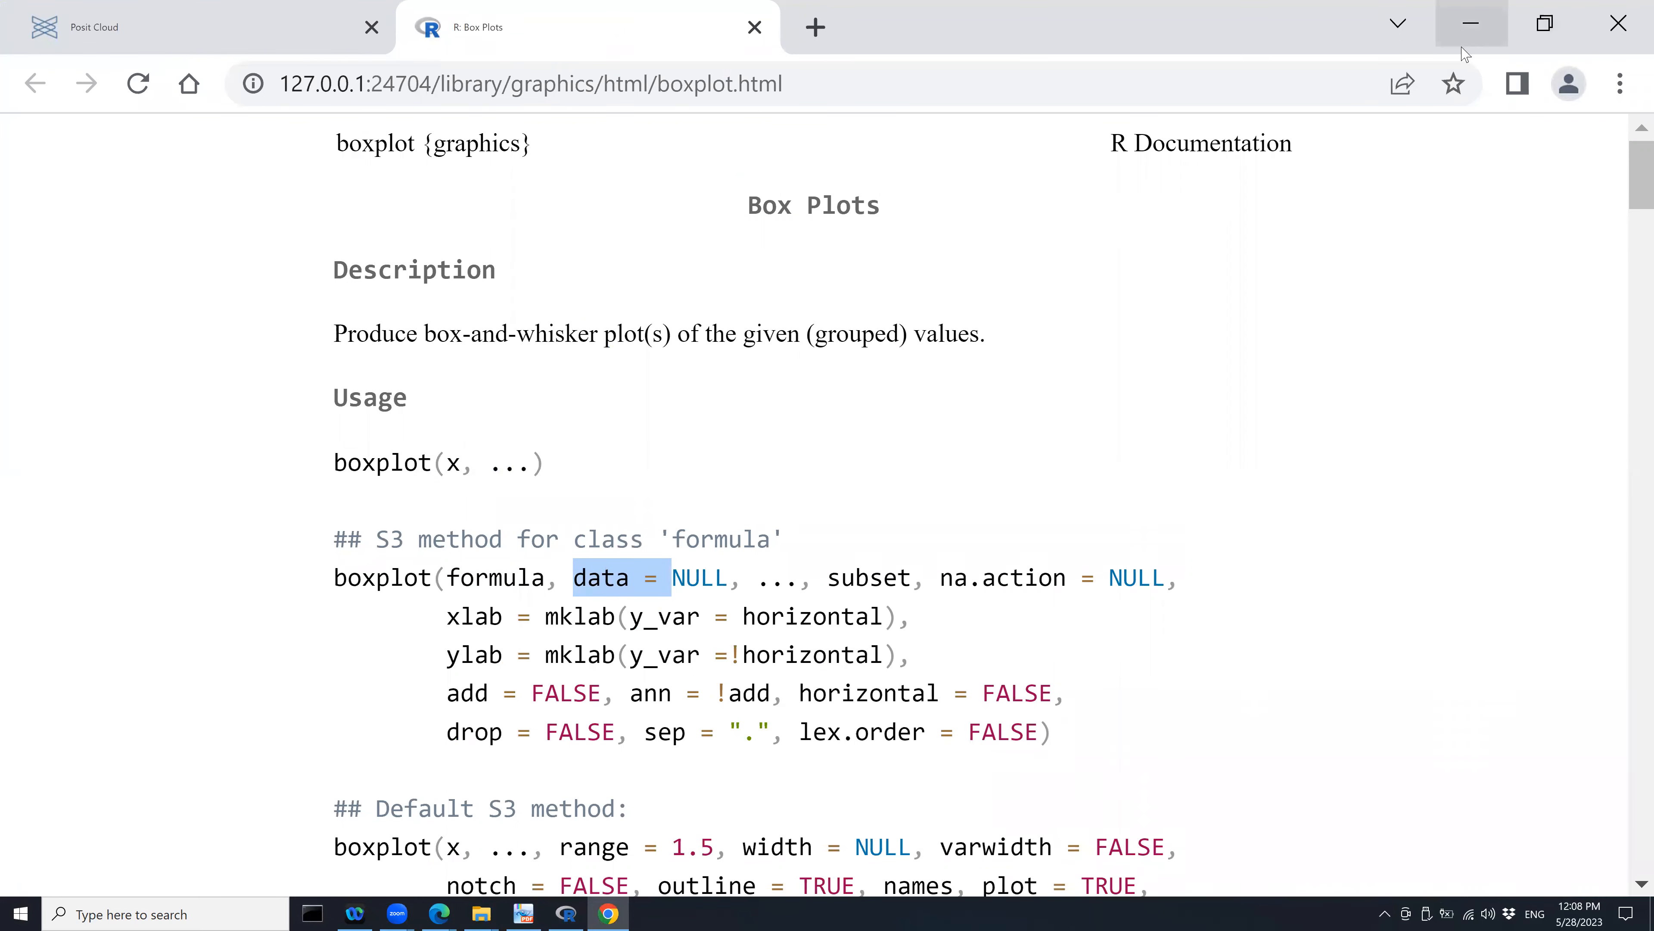
{"action": "left_click", "coordinate": [1471, 25]}
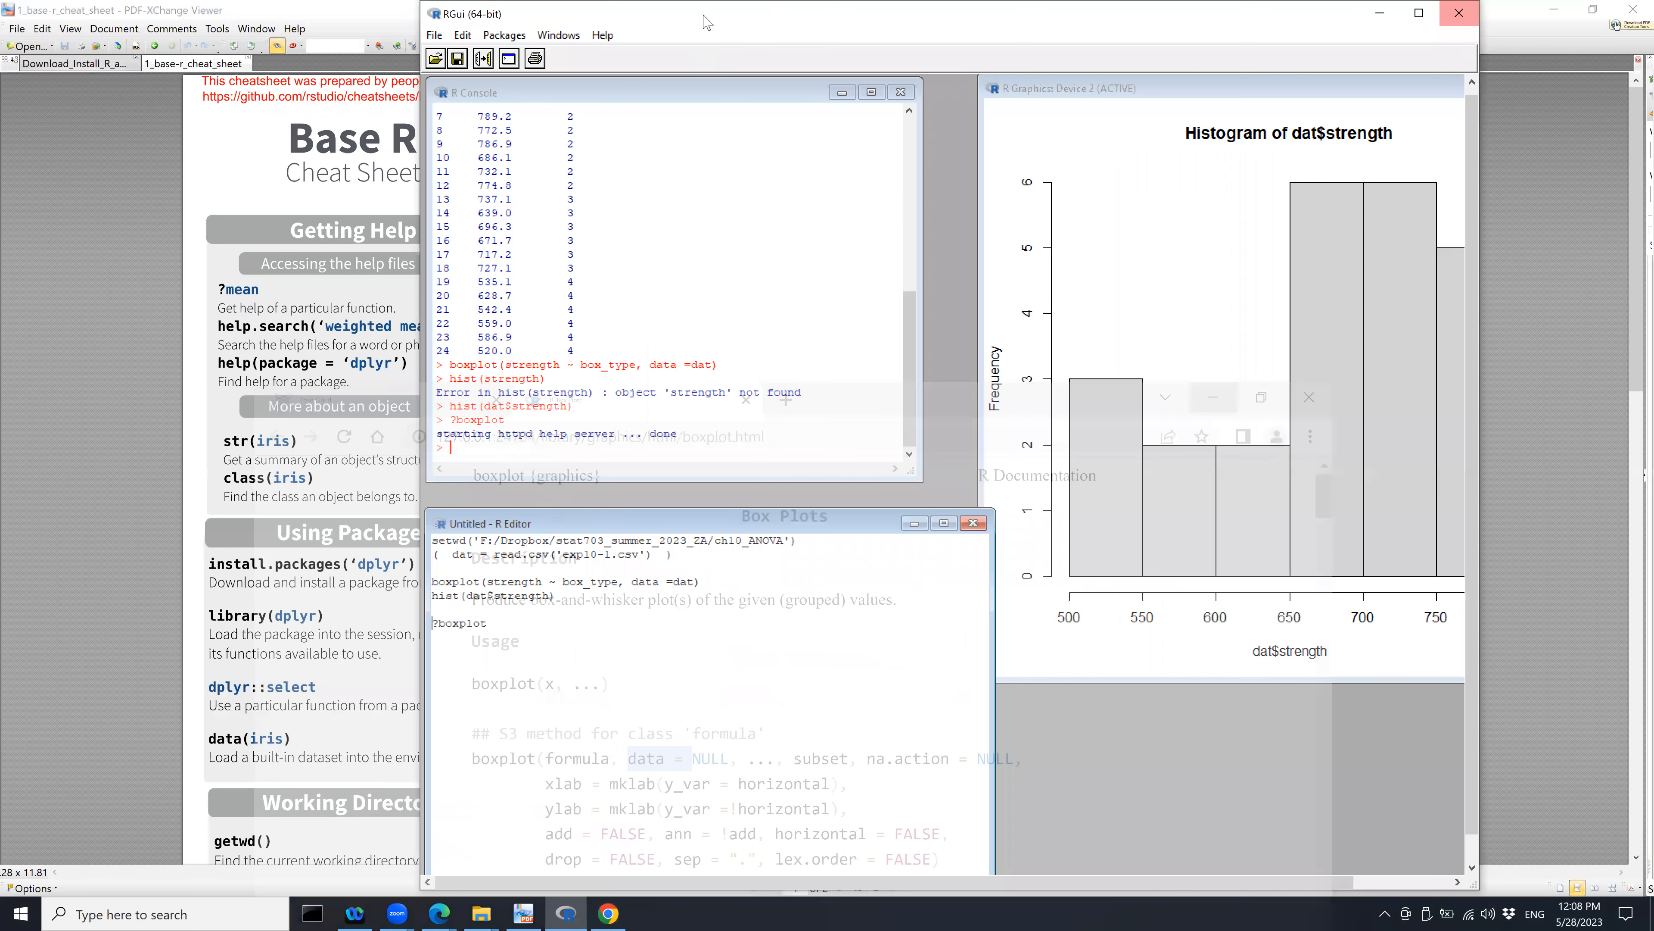
Move the RGui window off the cheat sheet's Getting Help section and highlight help(package = 'dplyr') in the PDF
{"action": "left_click_drag", "start_coordinate": [707, 23], "coordinate": [862, 46]}
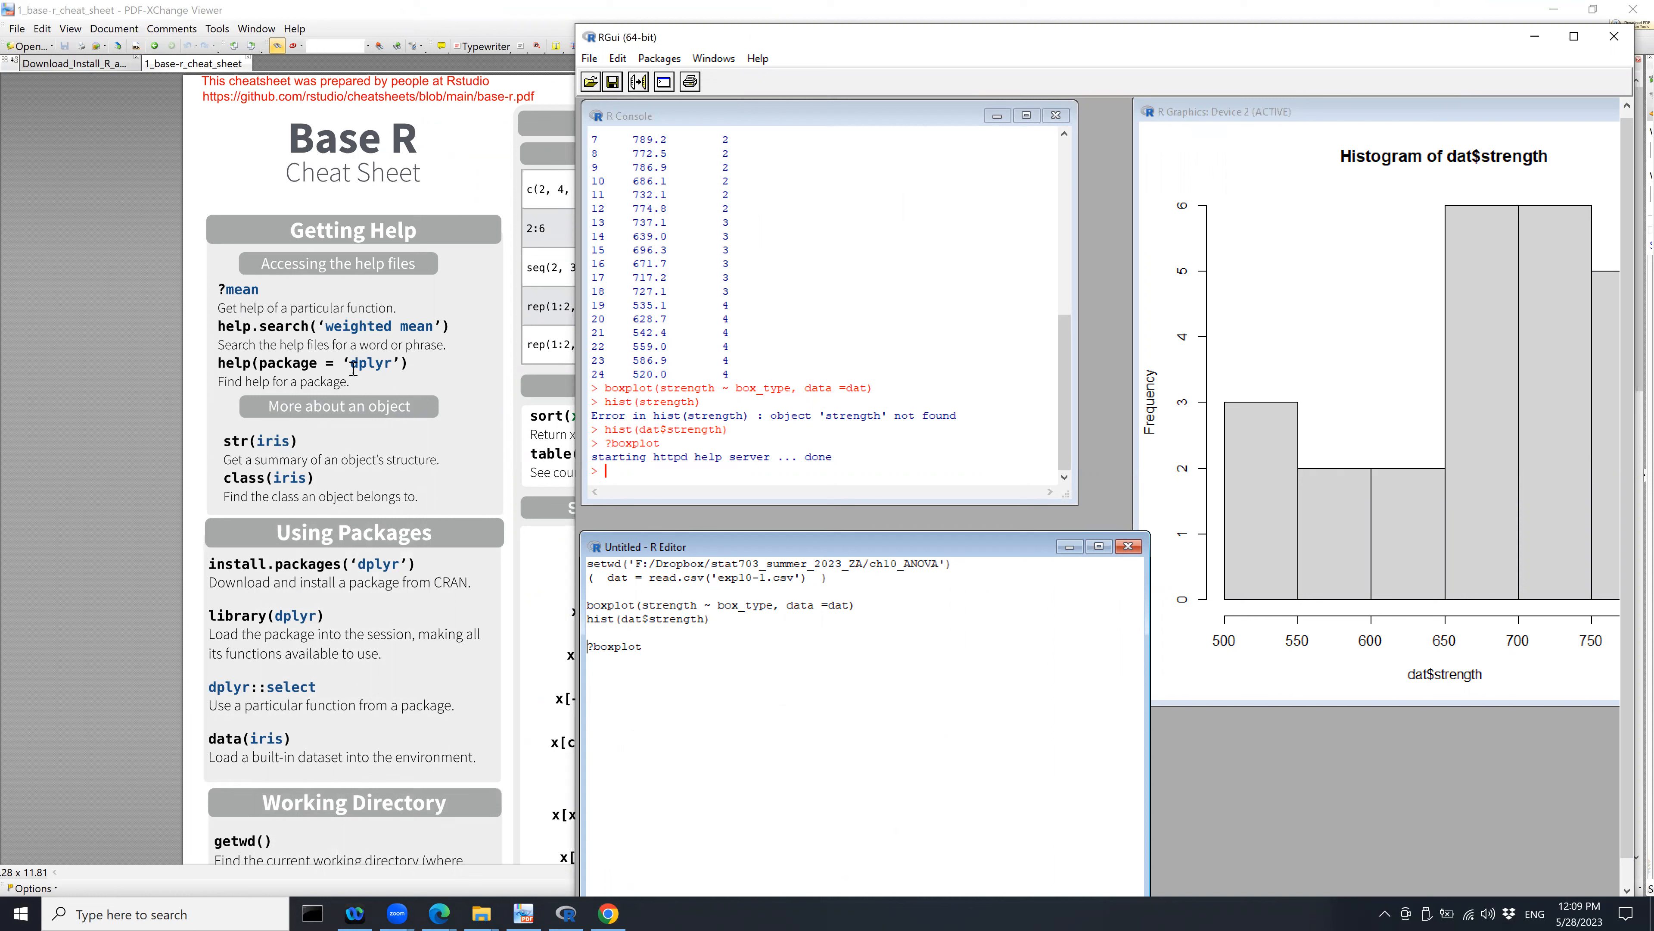
{"action": "left_click", "coordinate": [230, 364]}
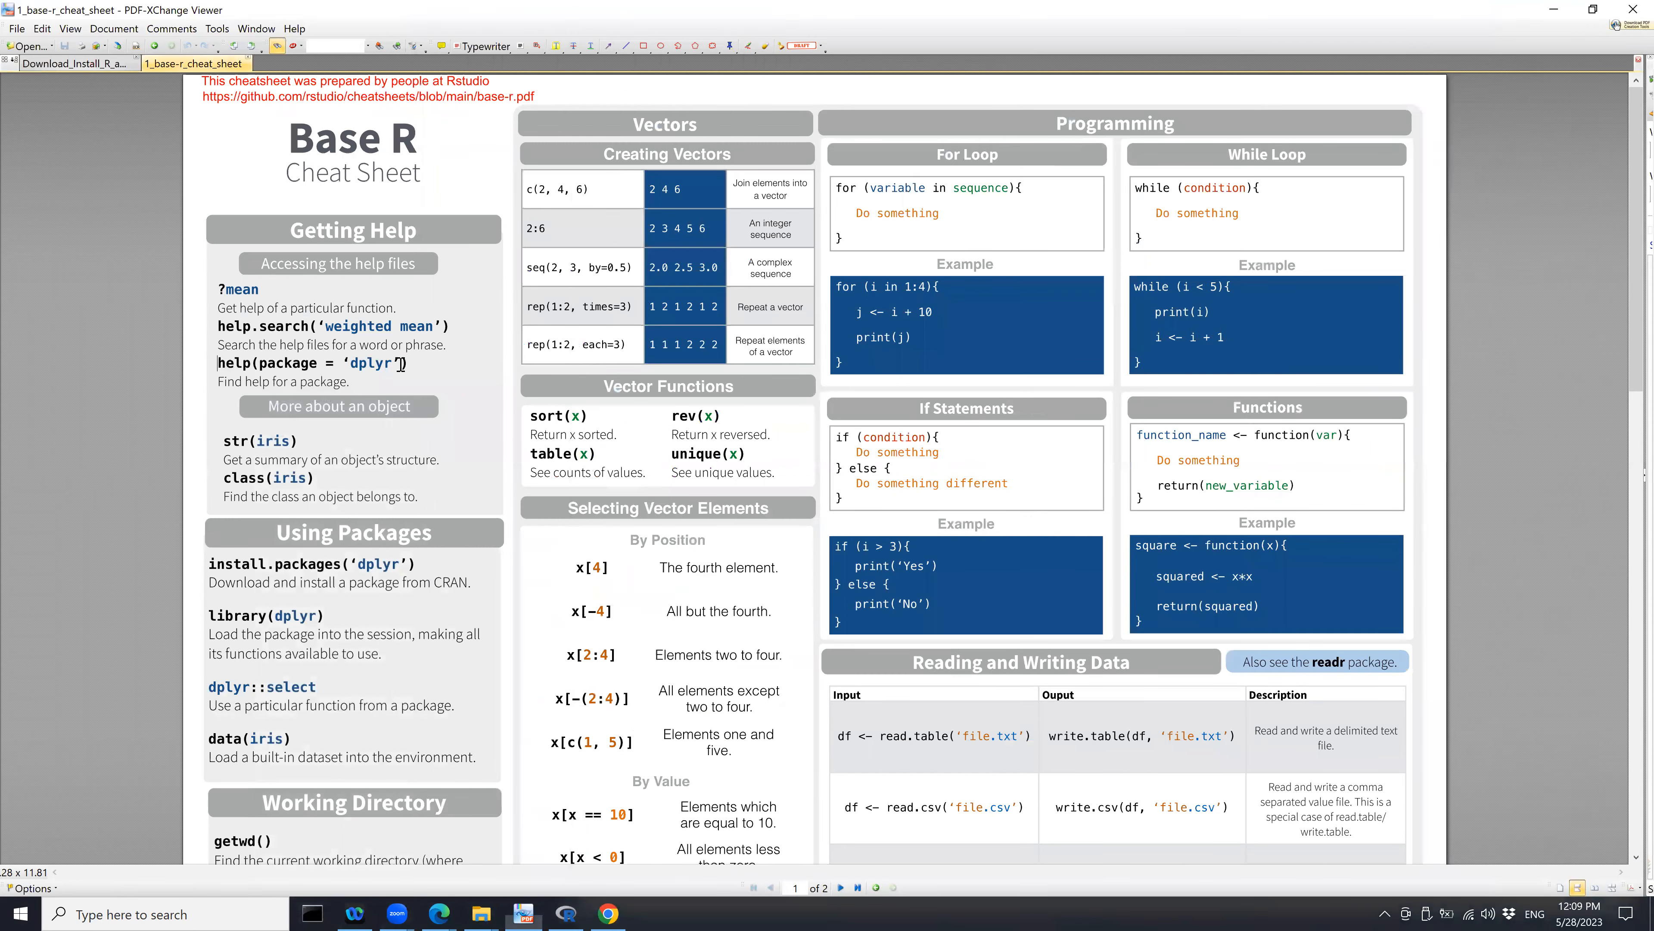
{"action": "left_click", "coordinate": [423, 362], "text": "shift"}
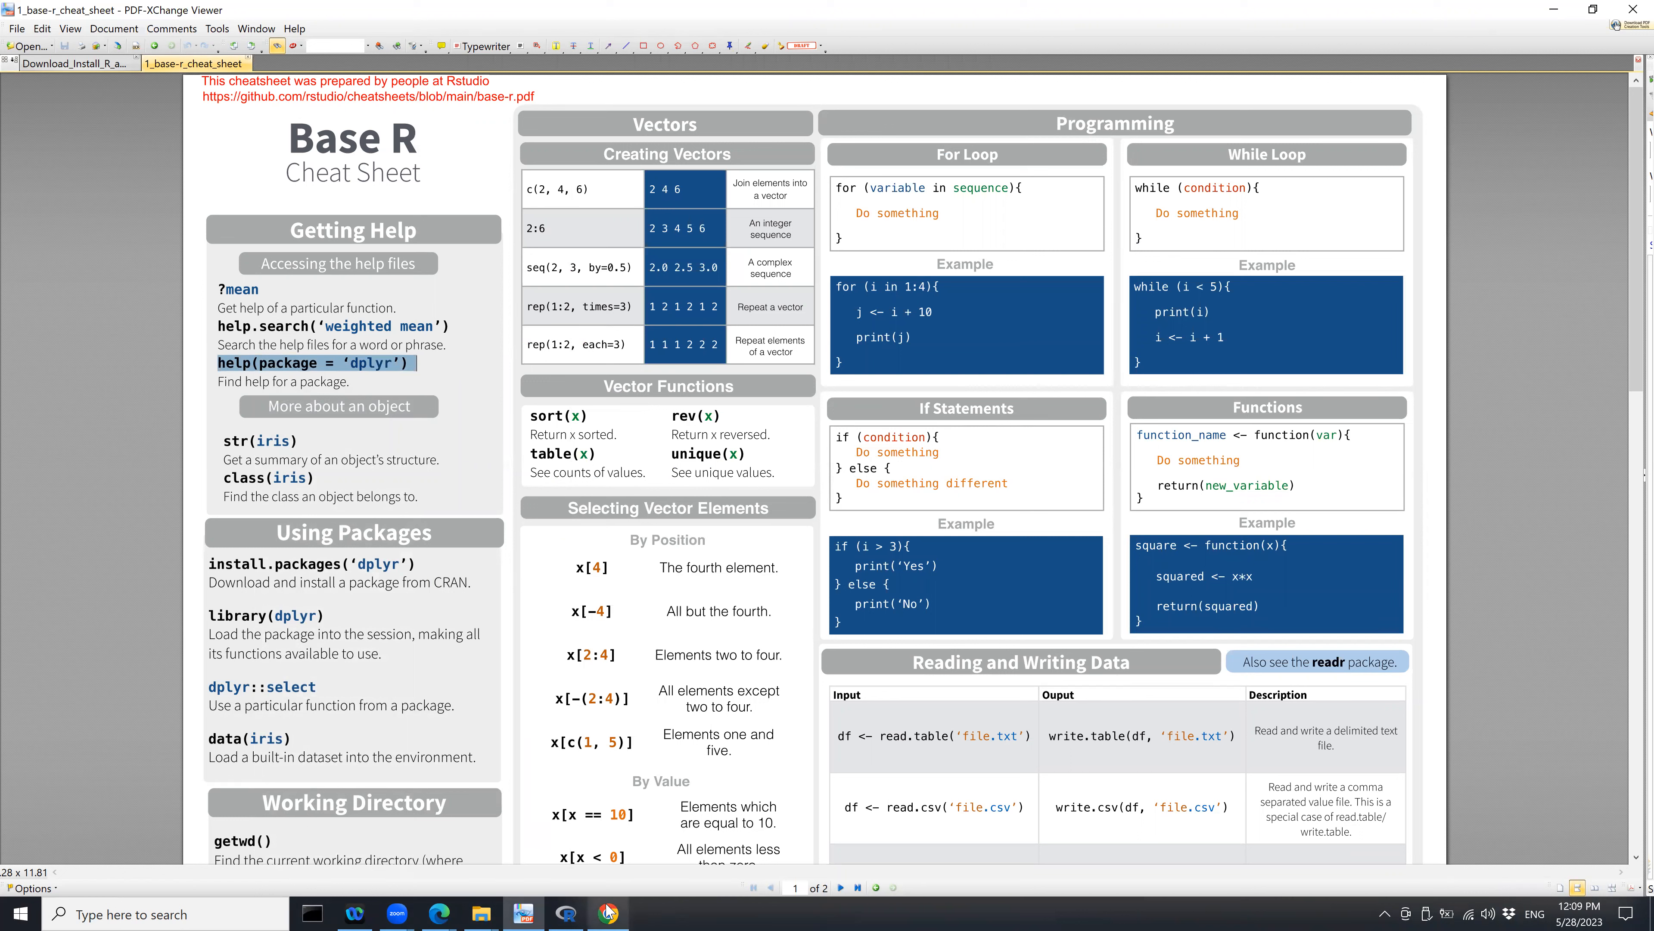
Return to RGui, add the line str(dat) after ?boxplot in the script, and run it
{"action": "left_click", "coordinate": [567, 912]}
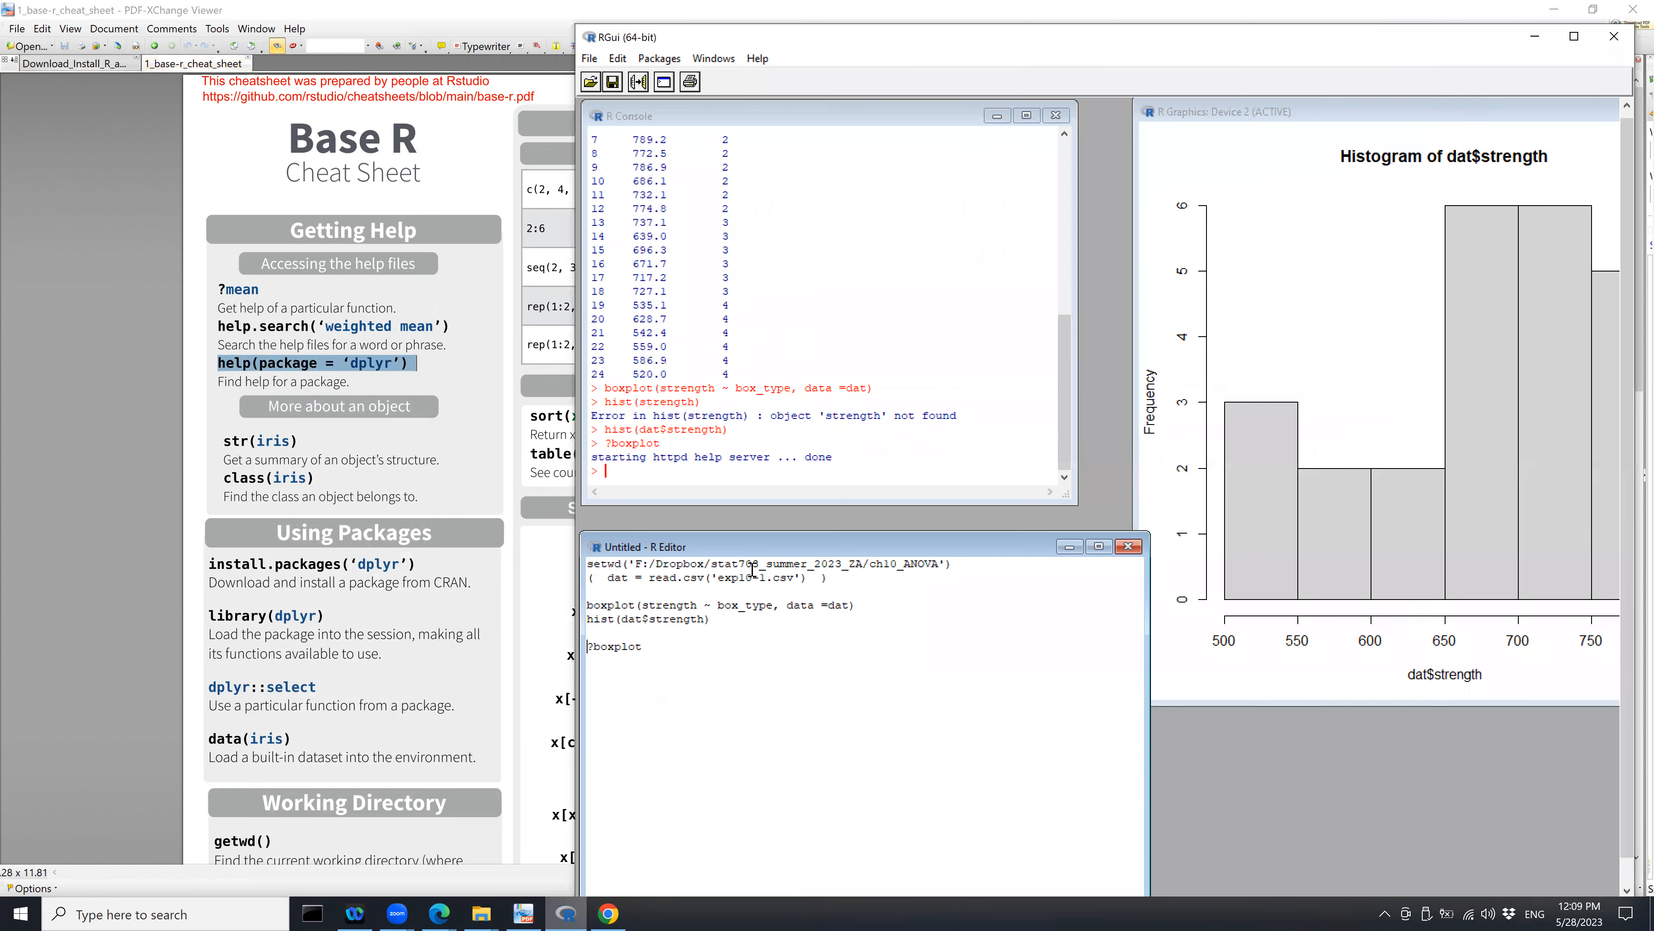
{"action": "left_click", "coordinate": [628, 578]}
{"action": "left_click", "coordinate": [695, 651]}
{"action": "key", "text": "Return"}
{"action": "type", "text": "str(dat"}
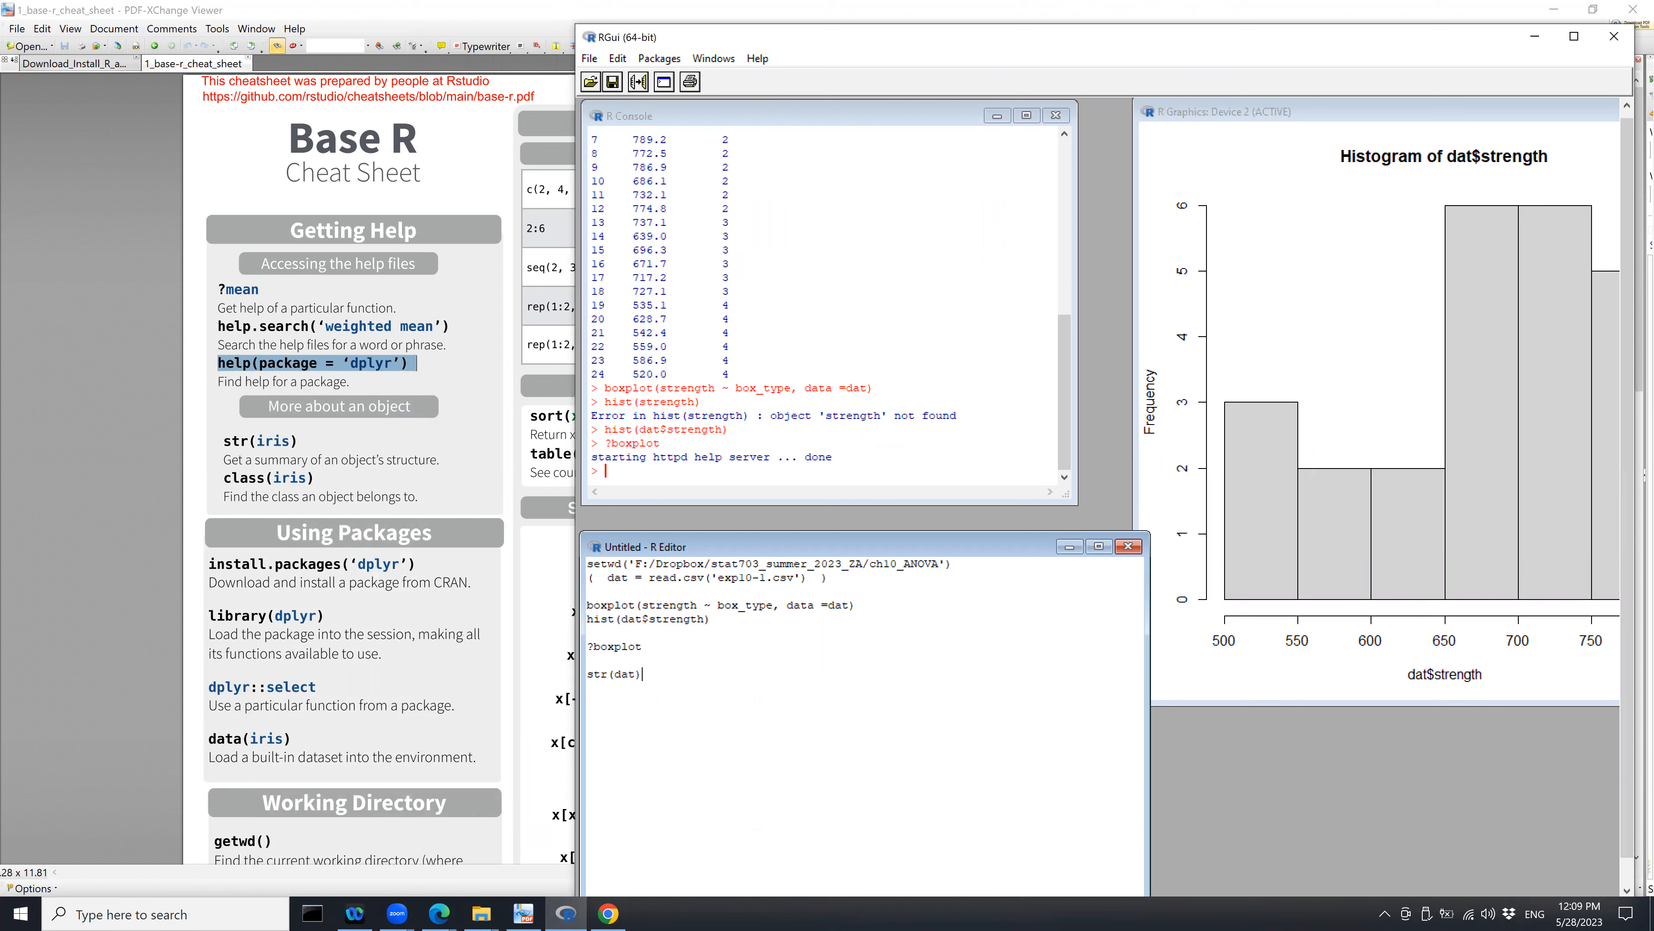
{"action": "left_click", "coordinate": [638, 81]}
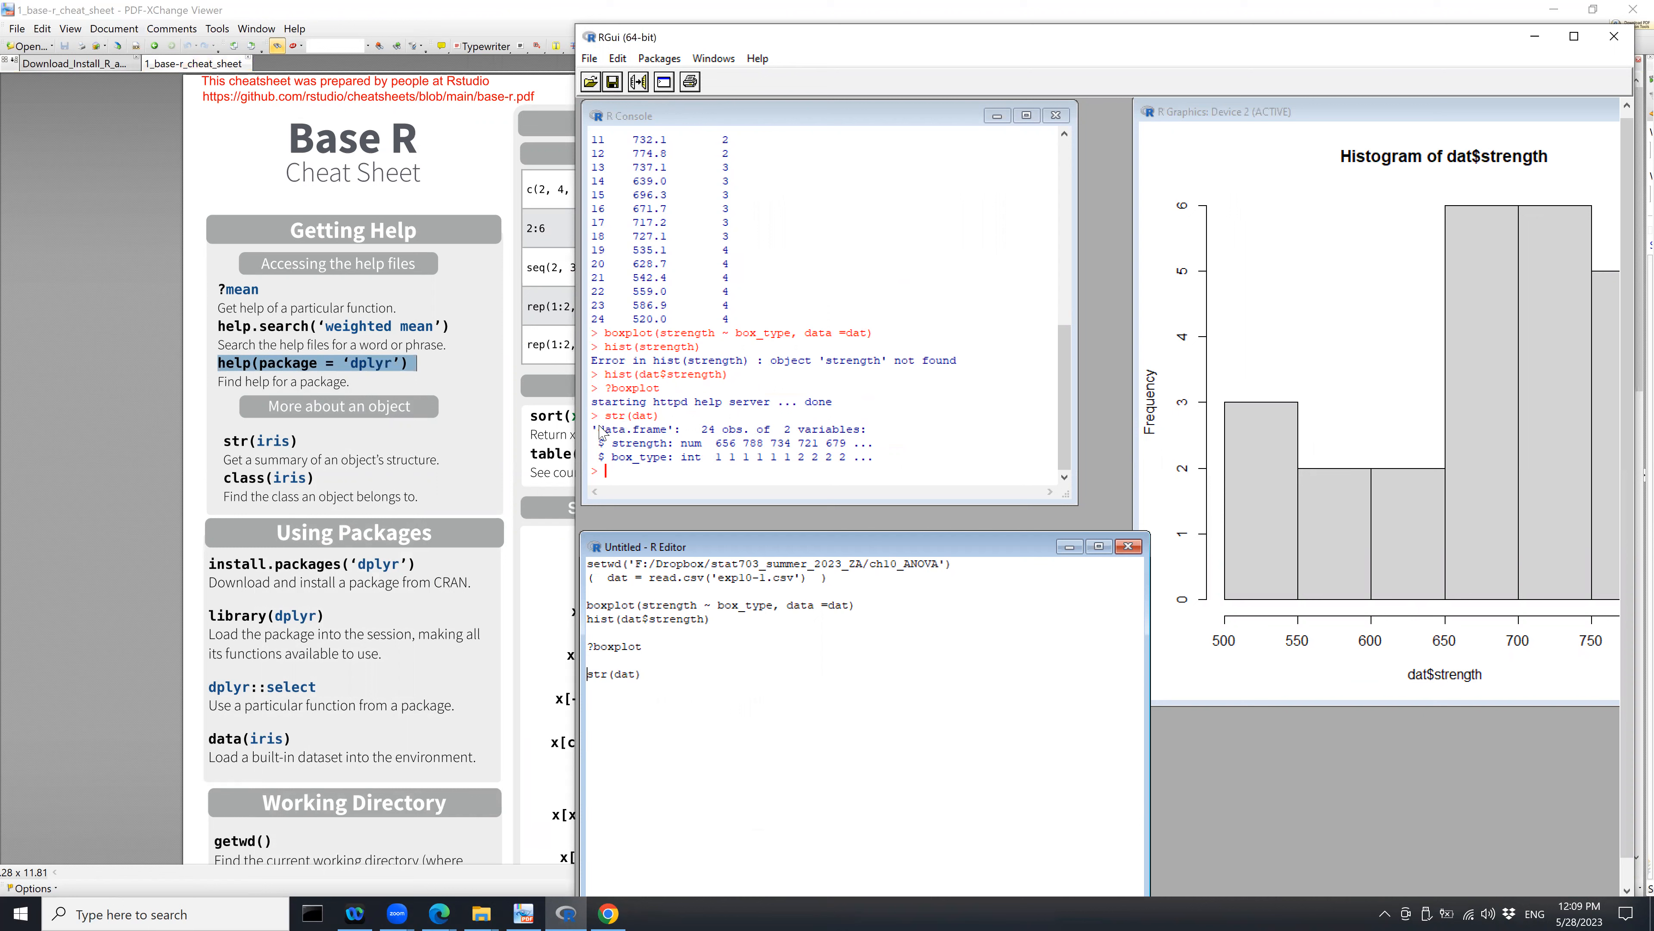
Examine the str(dat) output in the console, including the object class and the types of strength and box_type
{"action": "left_click_drag", "start_coordinate": [600, 431], "coordinate": [667, 431]}
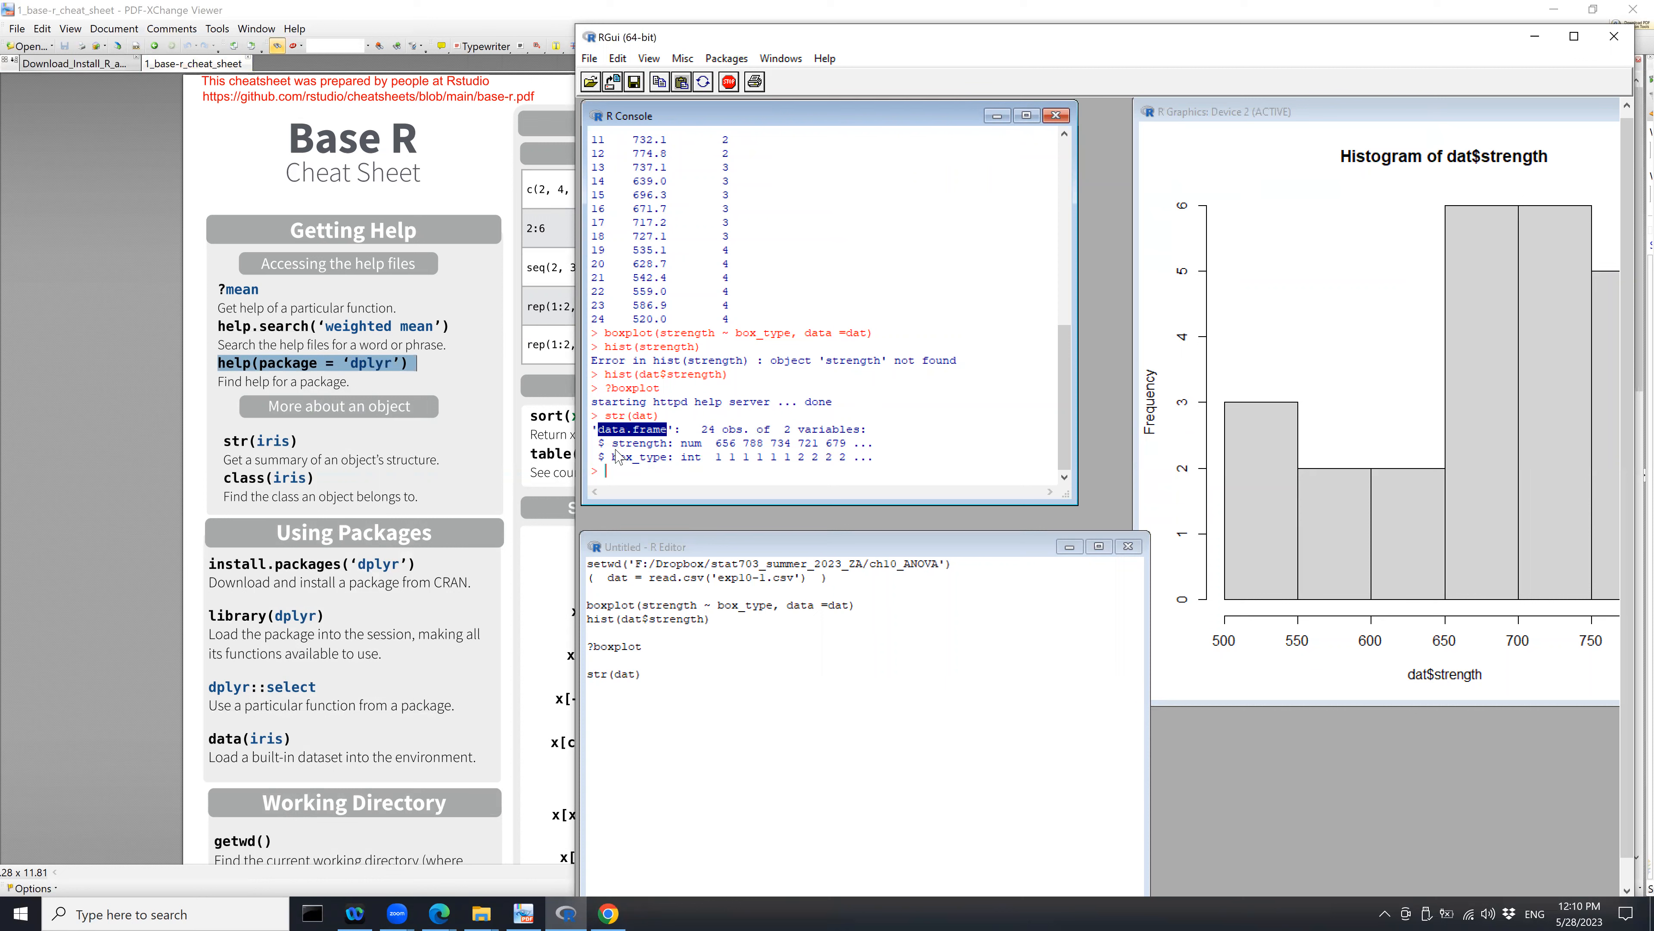
{"action": "left_click", "coordinate": [756, 448]}
{"action": "left_click_drag", "start_coordinate": [607, 447], "coordinate": [670, 450]}
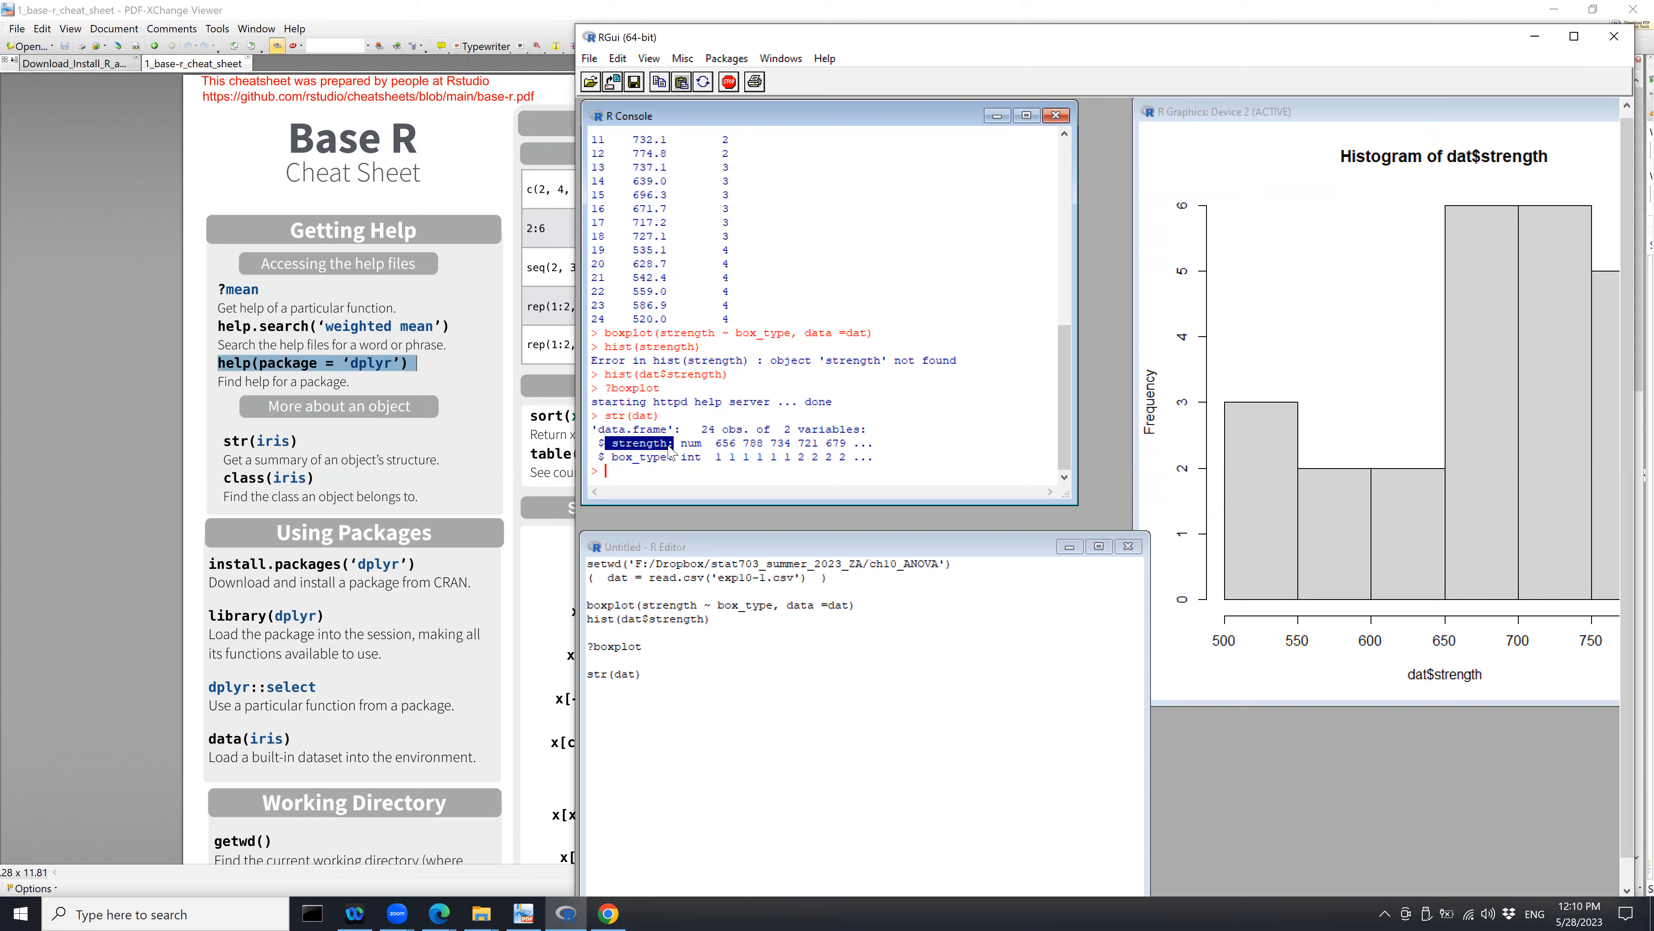
{"action": "left_click_drag", "start_coordinate": [675, 448], "coordinate": [847, 448]}
{"action": "left_click", "coordinate": [762, 486]}
{"action": "left_click_drag", "start_coordinate": [607, 457], "coordinate": [664, 460]}
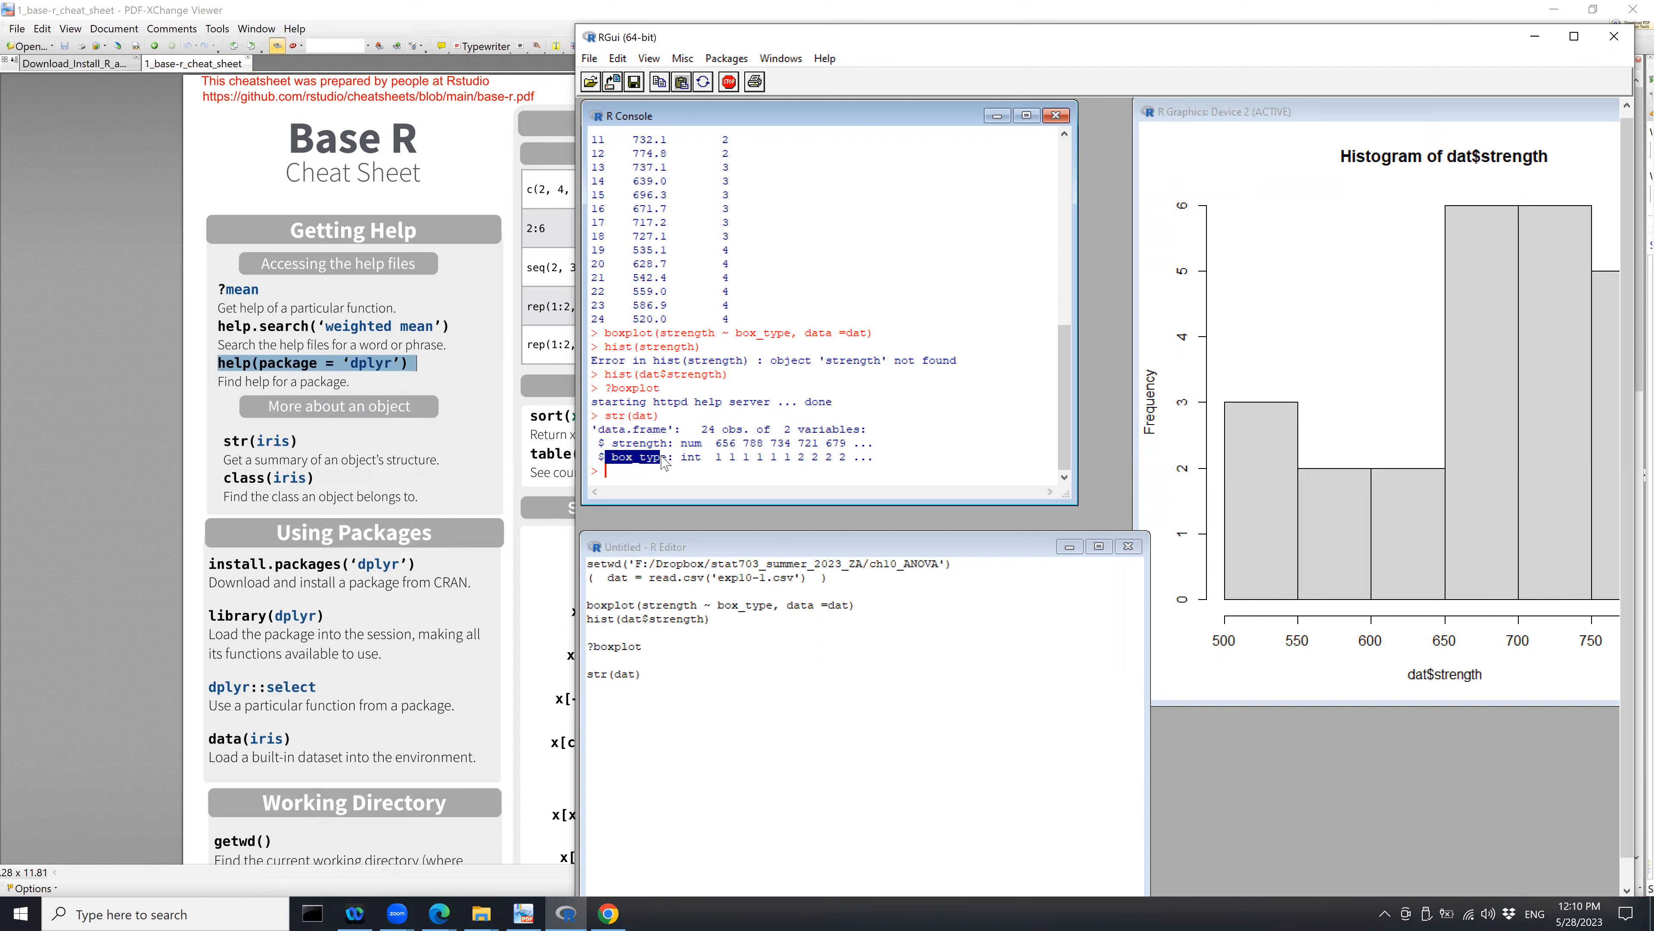
{"action": "left_click", "coordinate": [705, 462]}
{"action": "left_click_drag", "start_coordinate": [607, 418], "coordinate": [876, 458]}
{"action": "left_click", "coordinate": [679, 452]}
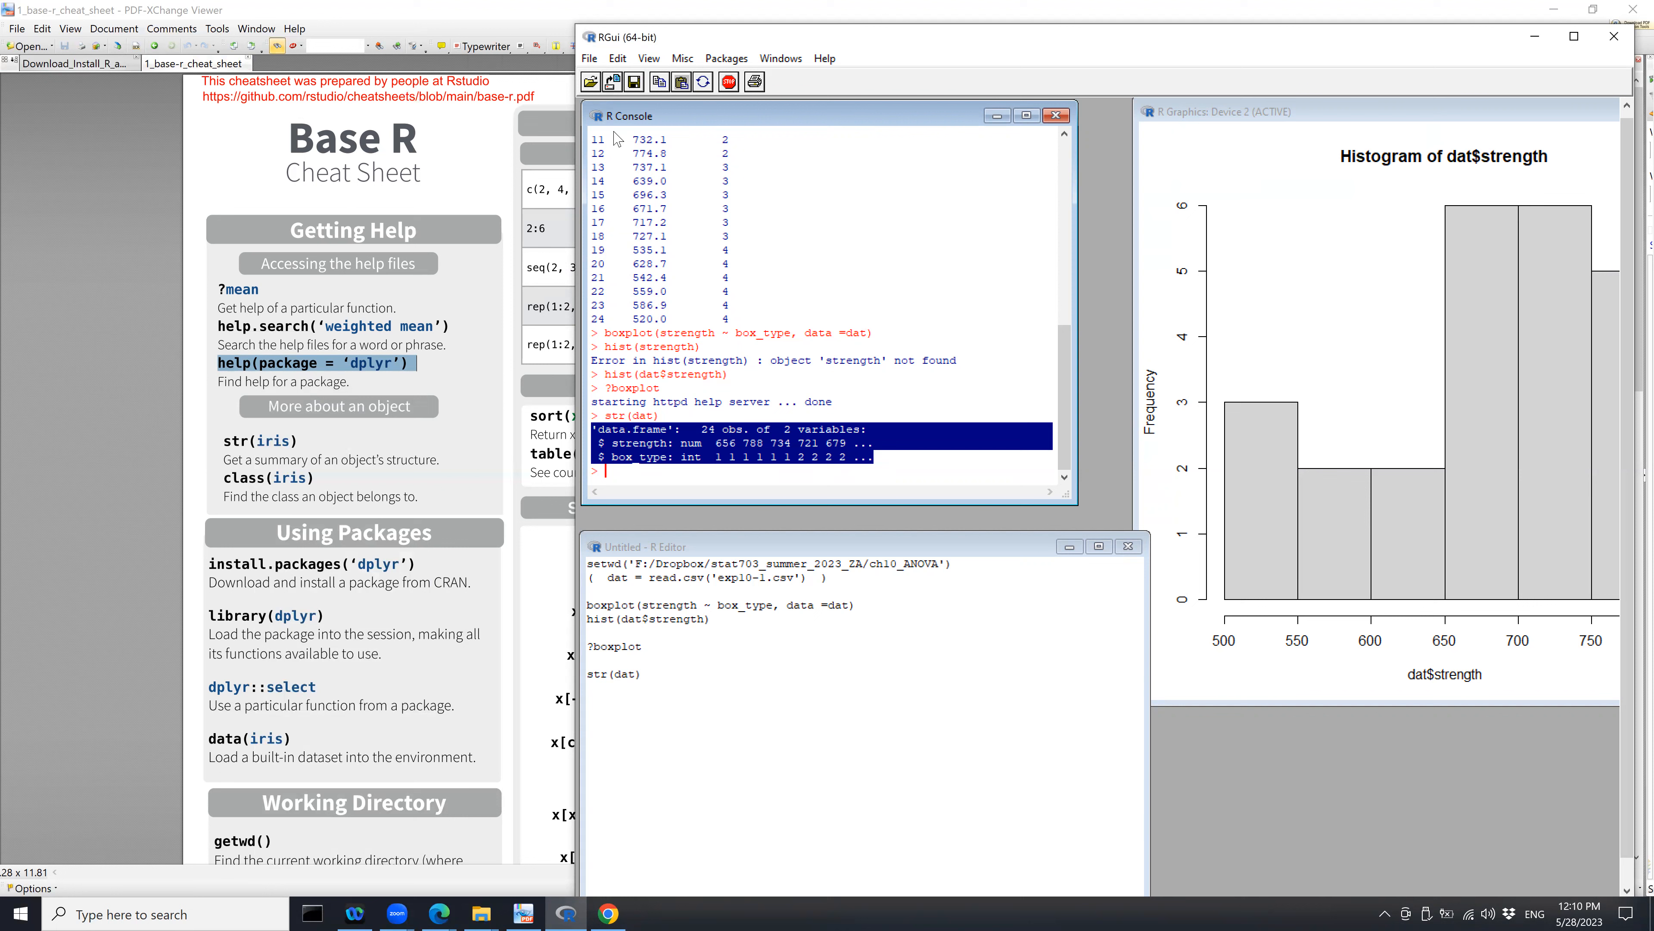
Highlight the whole script, and reposition the histogram window so that its full plot fits beside the console
{"action": "left_click", "coordinate": [850, 706]}
{"action": "left_click_drag", "start_coordinate": [588, 564], "coordinate": [685, 680]}
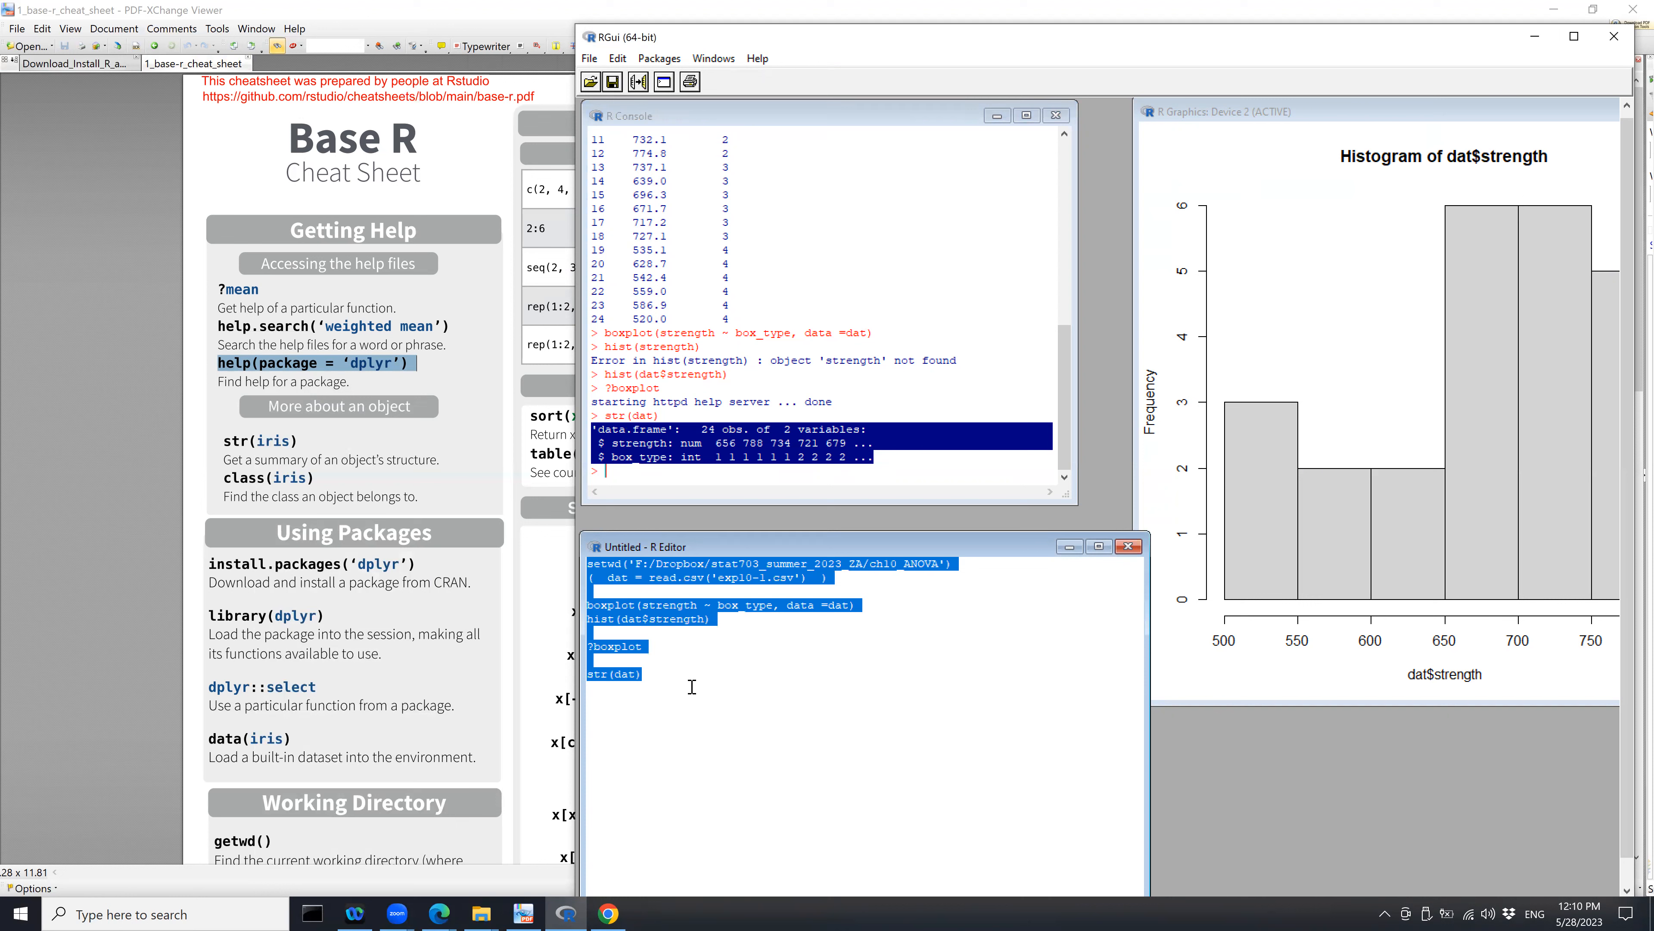
{"action": "left_click", "coordinate": [1202, 289]}
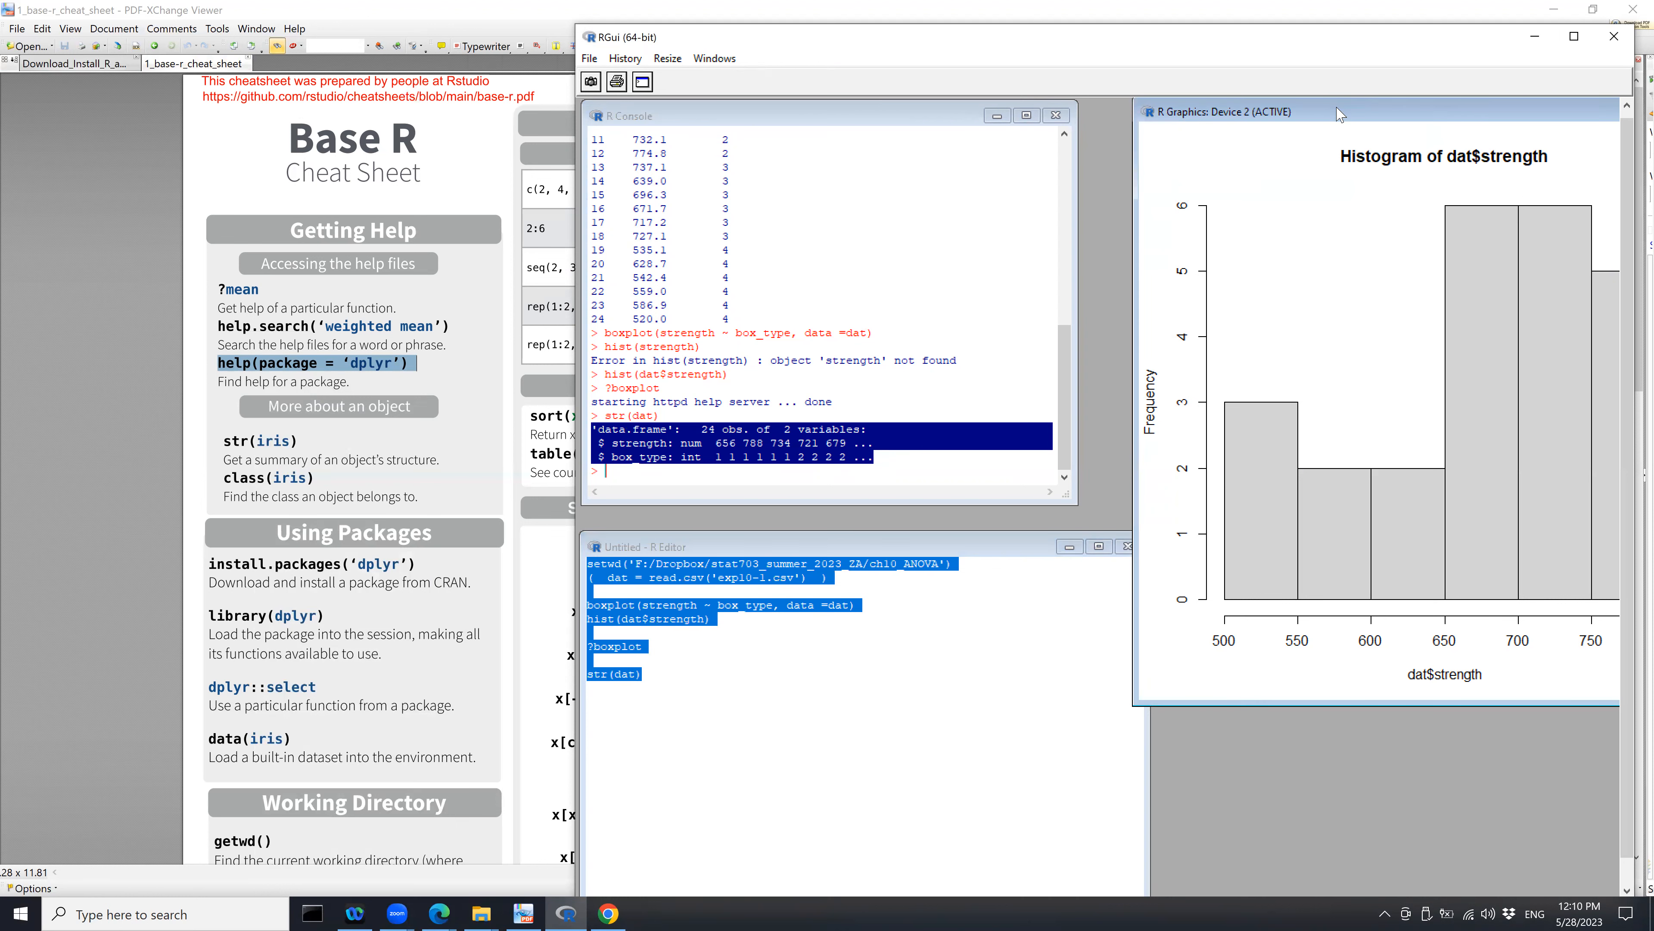
{"action": "left_click_drag", "start_coordinate": [1340, 114], "coordinate": [1291, 131]}
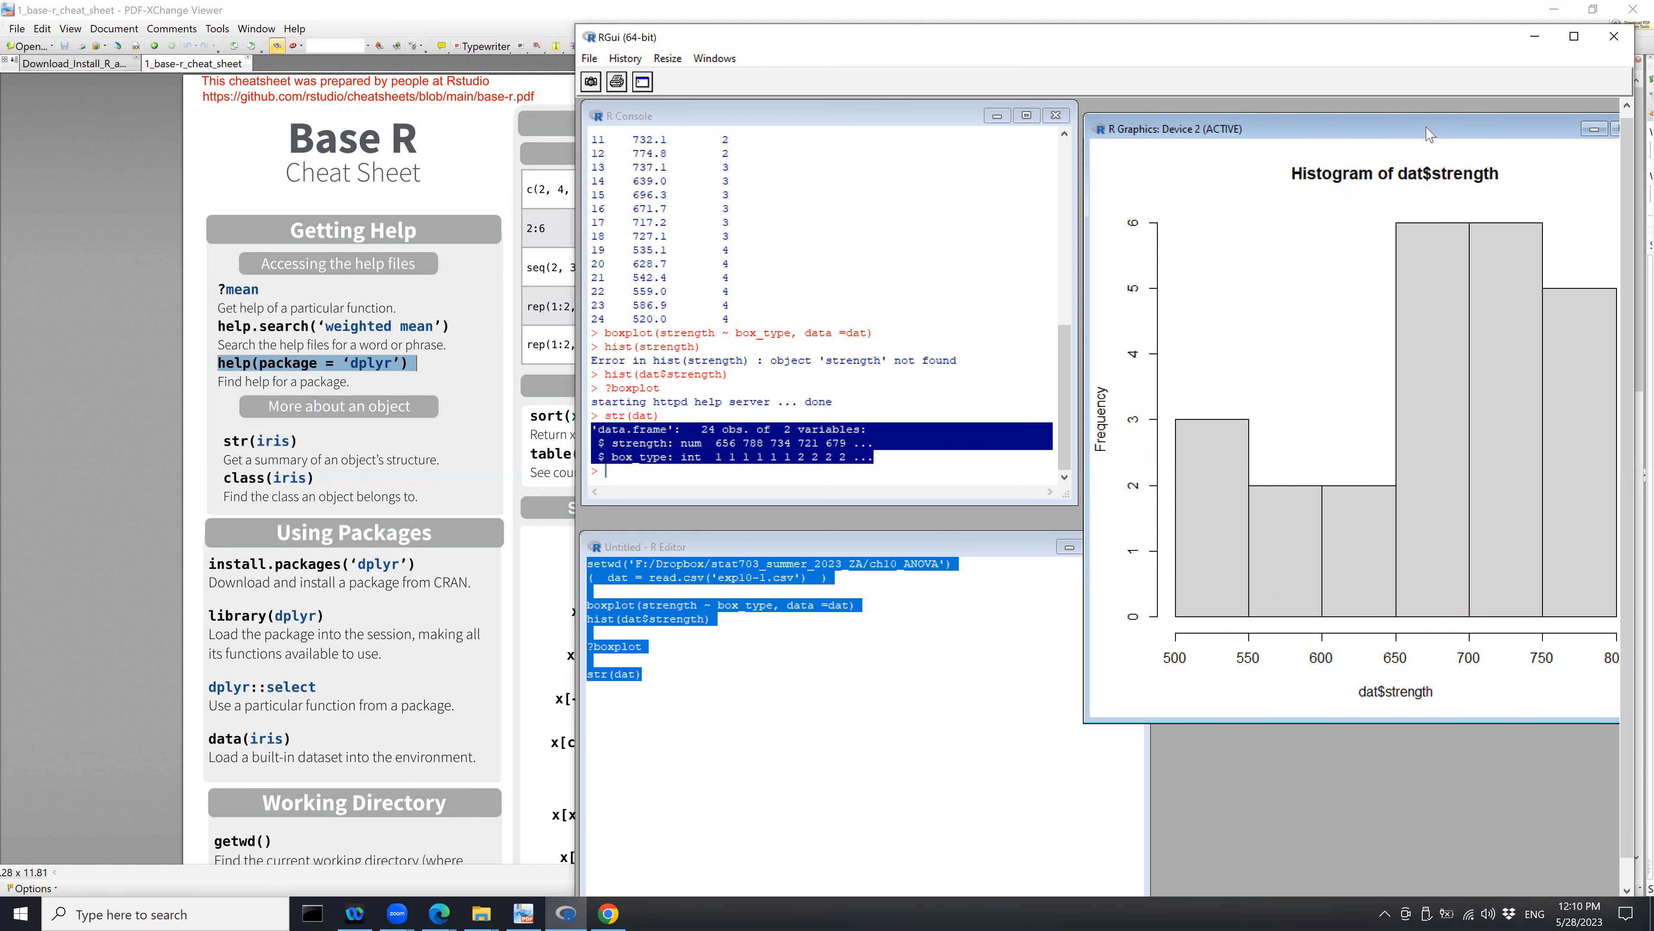
{"action": "left_click_drag", "start_coordinate": [1427, 134], "coordinate": [1414, 128]}
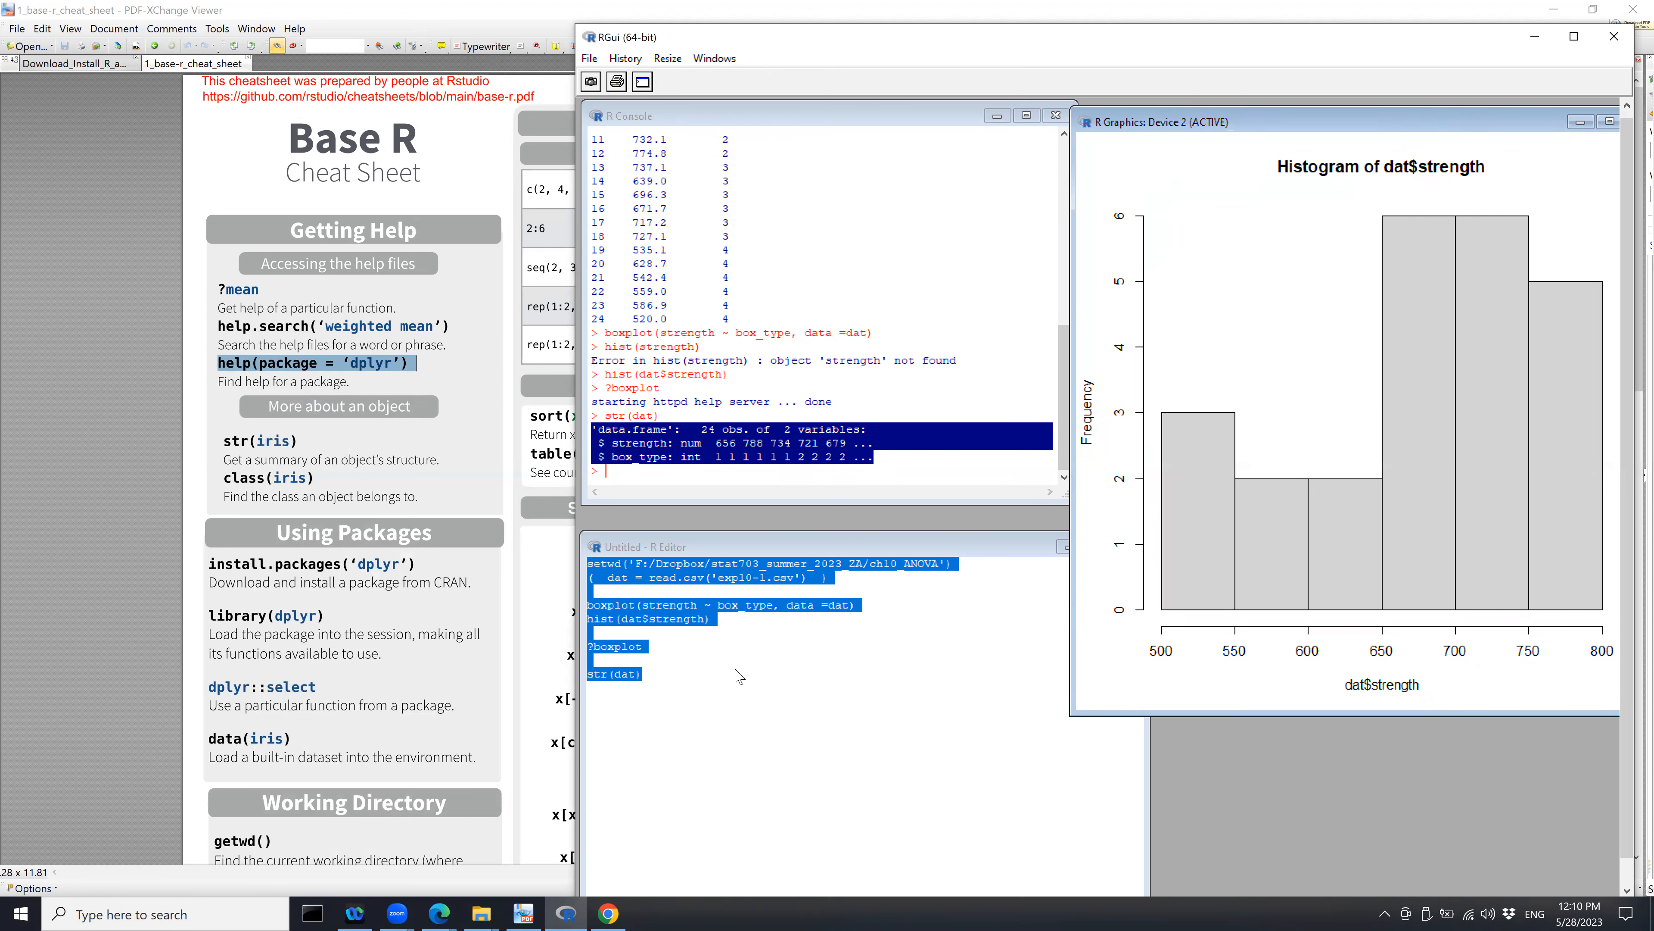
Move the hist(dat$strength) line directly below the read.csv line in the script, followed by a blank line
{"action": "left_click", "coordinate": [723, 665]}
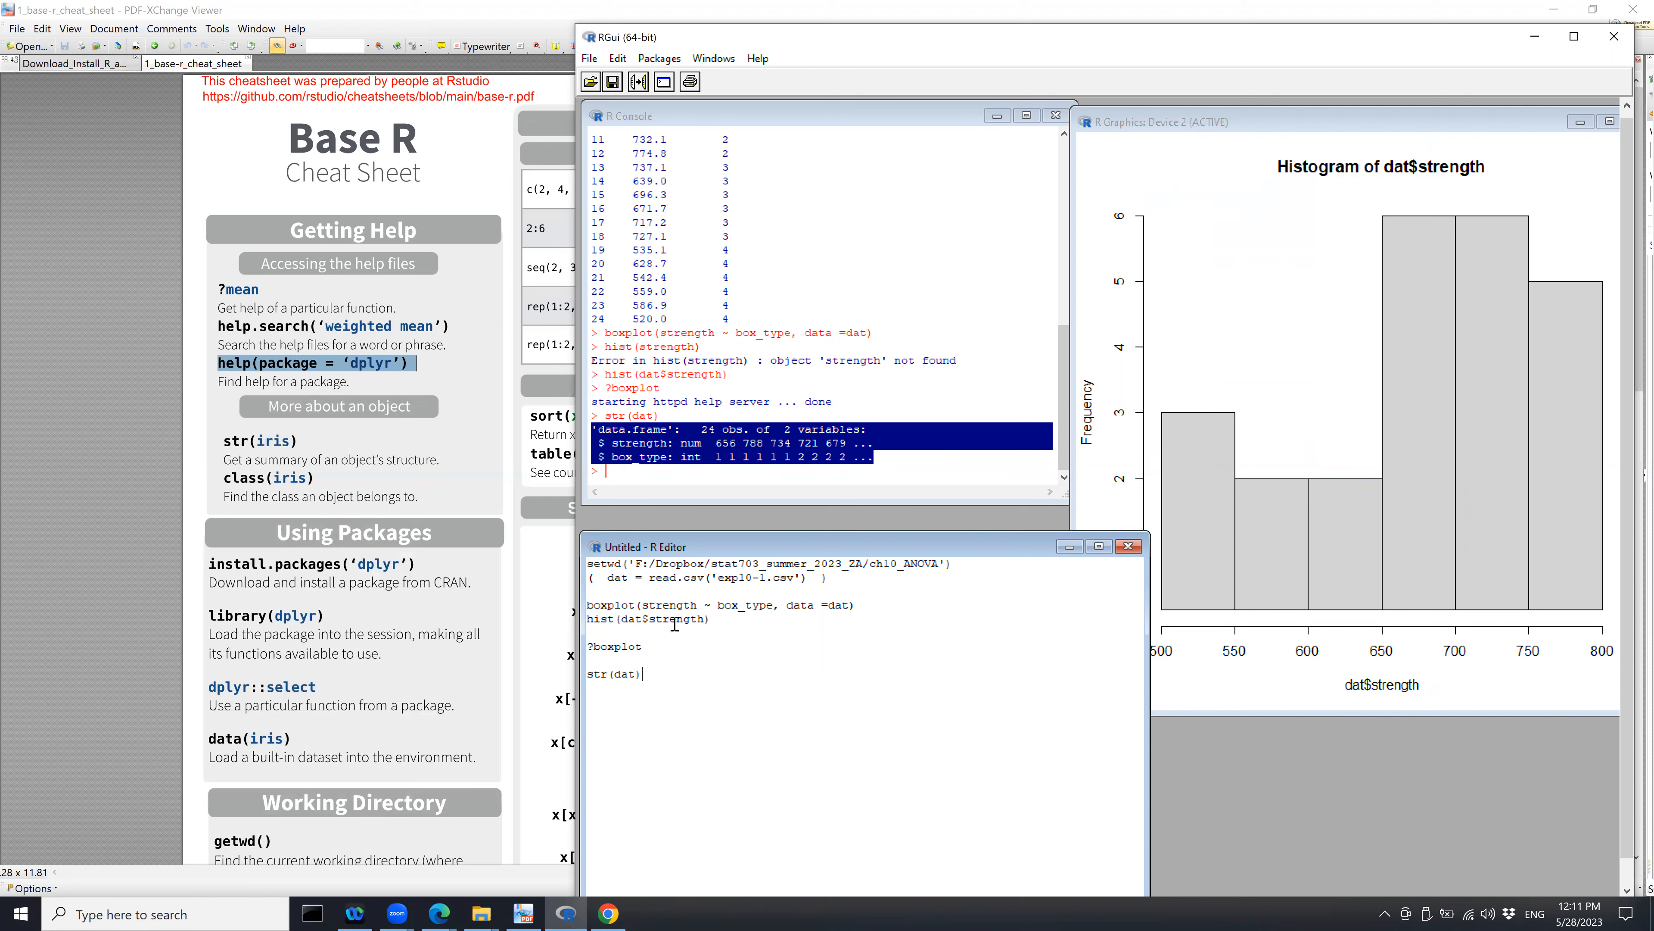
{"action": "left_click_drag", "start_coordinate": [712, 619], "coordinate": [573, 619]}
{"action": "key", "text": "ctrl+c"}
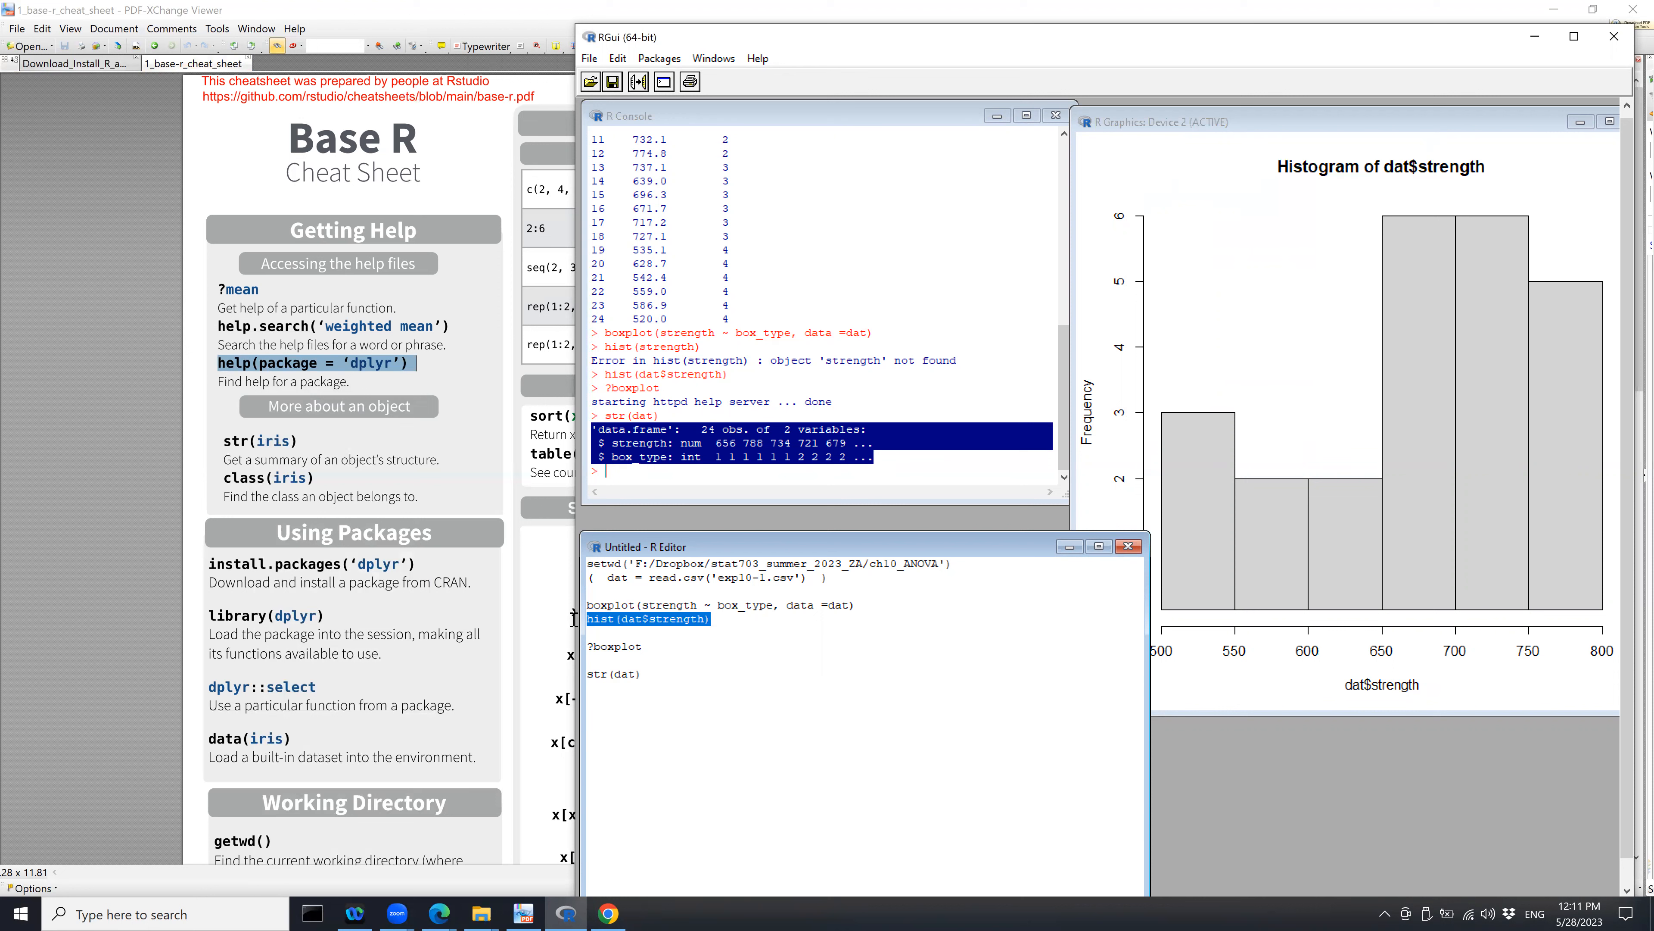
{"action": "key", "text": "Delete"}
{"action": "left_click", "coordinate": [624, 594]}
{"action": "key", "text": "ctrl+v"}
{"action": "key", "text": "Return"}
{"action": "key", "text": "Return"}
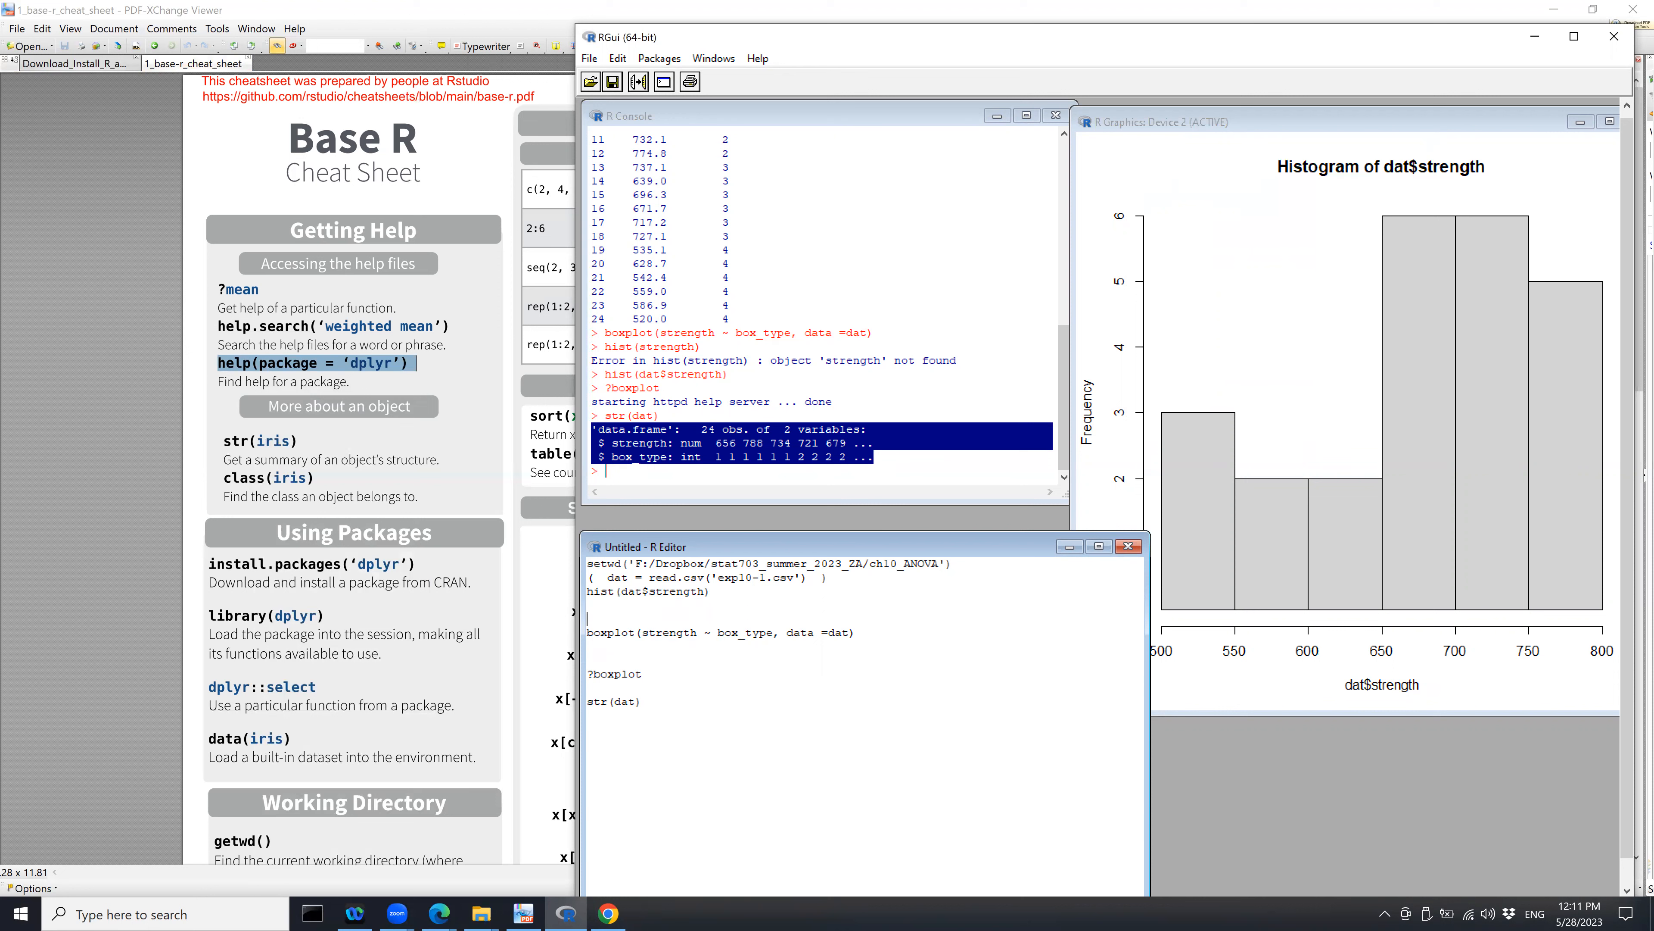
Insert dev.new() above the boxplot line and run both lines to draw the boxplot in a separate graphics window
{"action": "type", "text": "dev.new"}
{"action": "key", "text": "ctrl+r"}
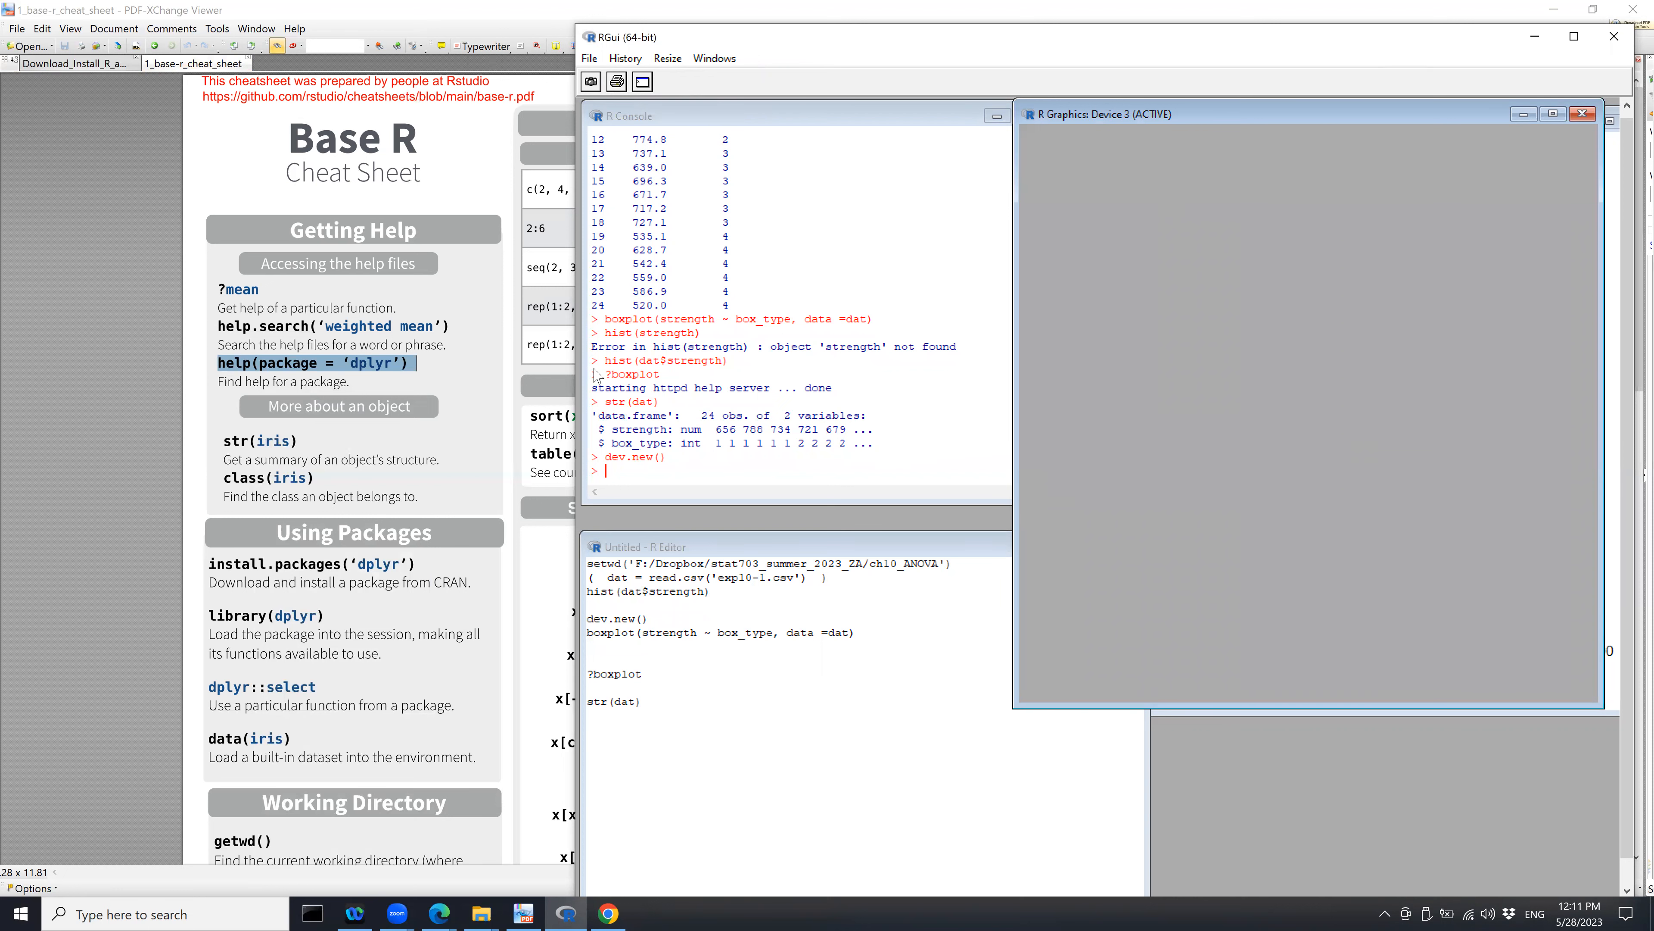
{"action": "left_click", "coordinate": [658, 631]}
{"action": "left_click", "coordinate": [638, 81]}
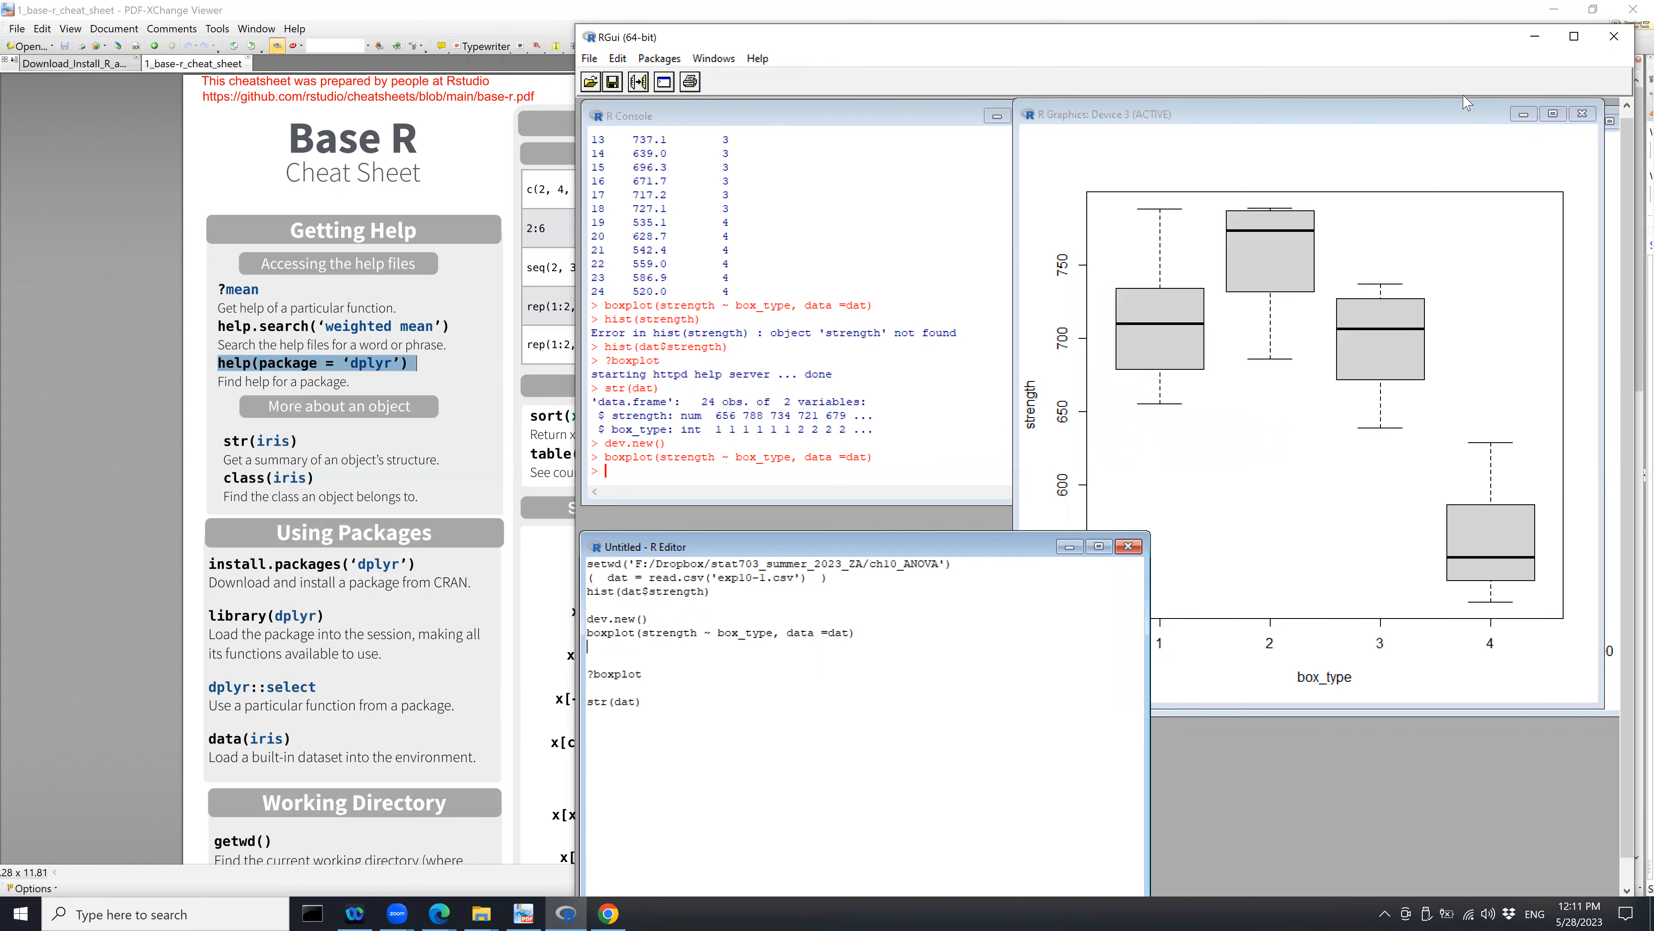
Move the boxplot window down to uncover the histogram, bring the histogram forward, and return to the end of the script
{"action": "left_click", "coordinate": [1378, 121]}
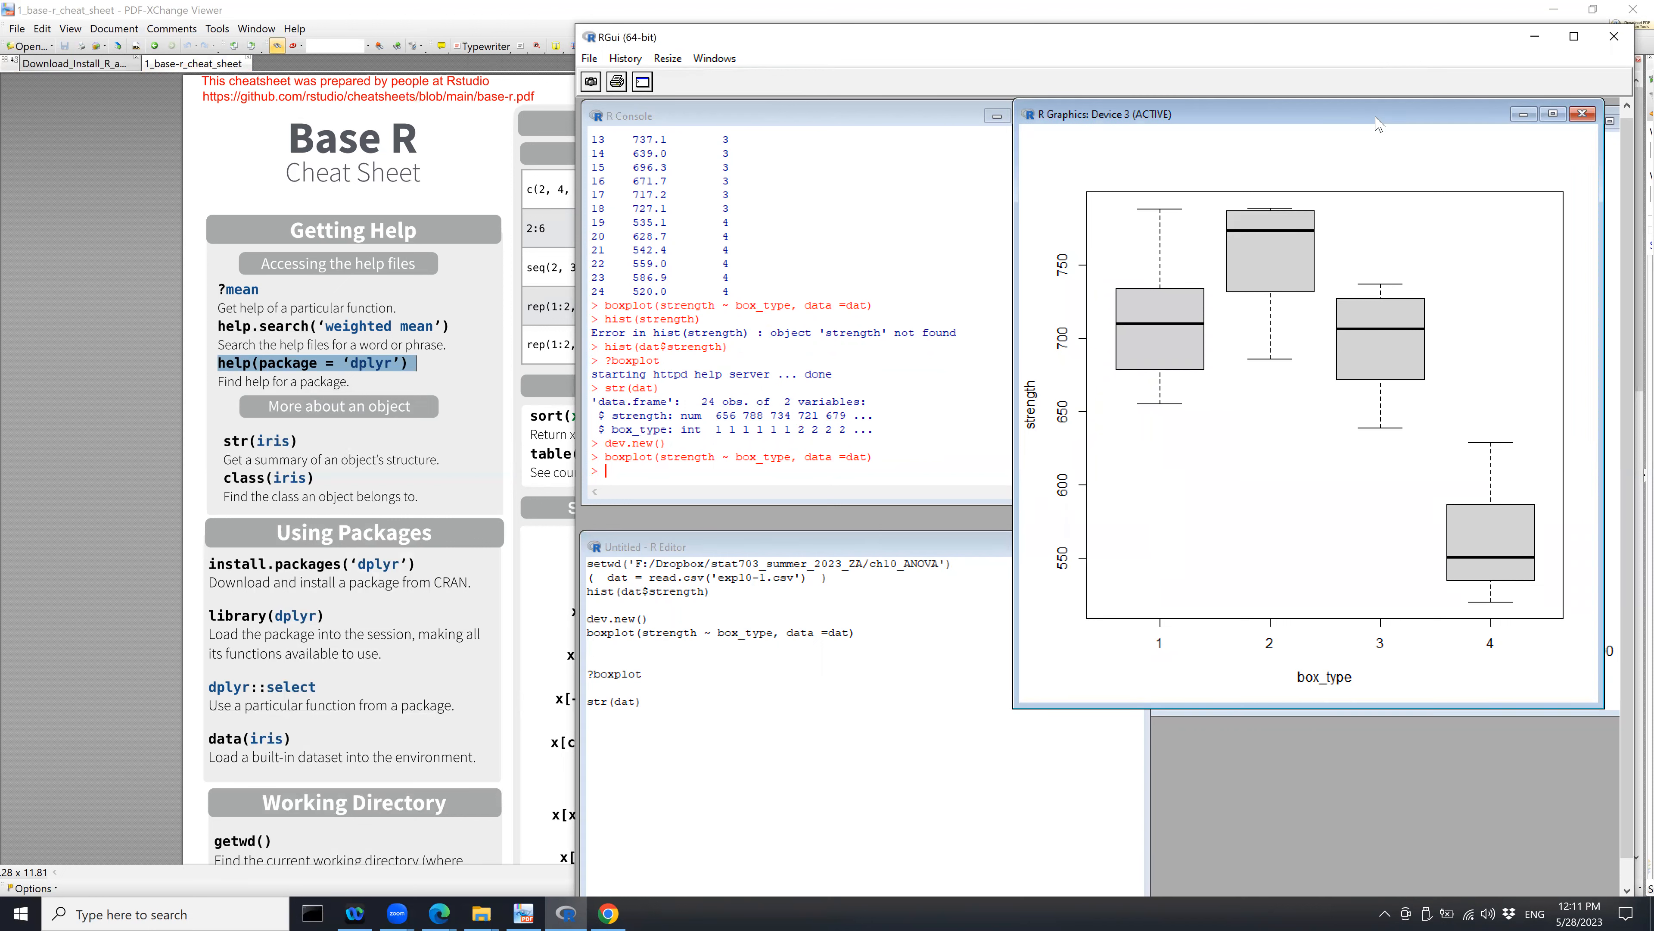
{"action": "left_click_drag", "start_coordinate": [1376, 117], "coordinate": [1334, 472]}
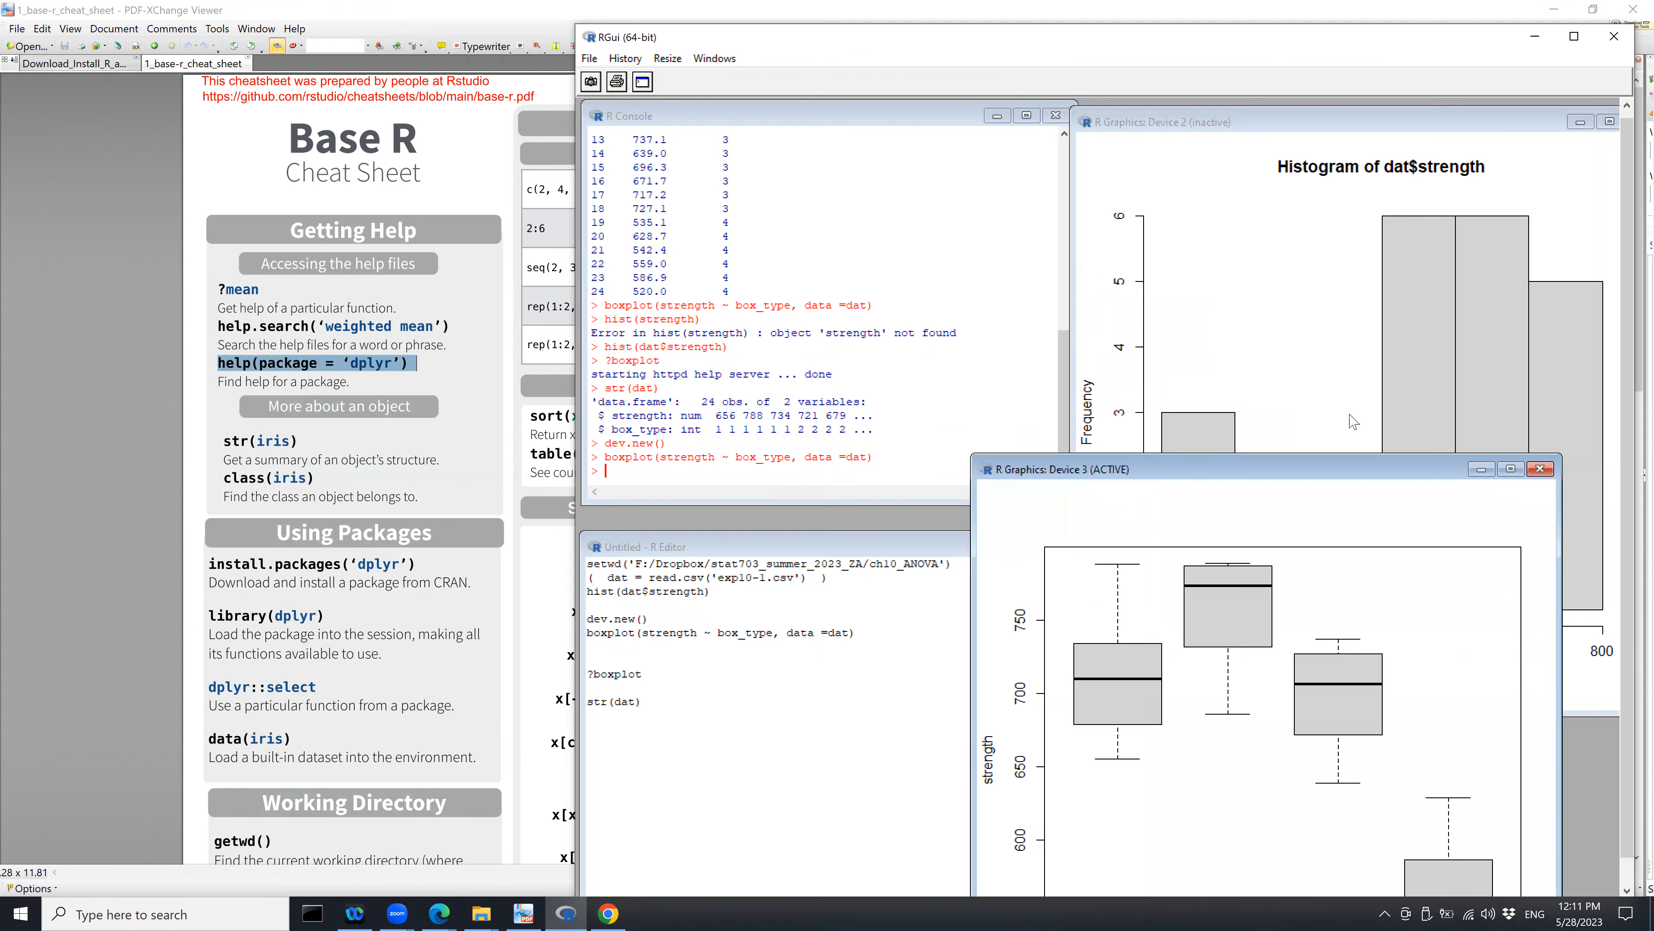
{"action": "left_click", "coordinate": [1379, 116]}
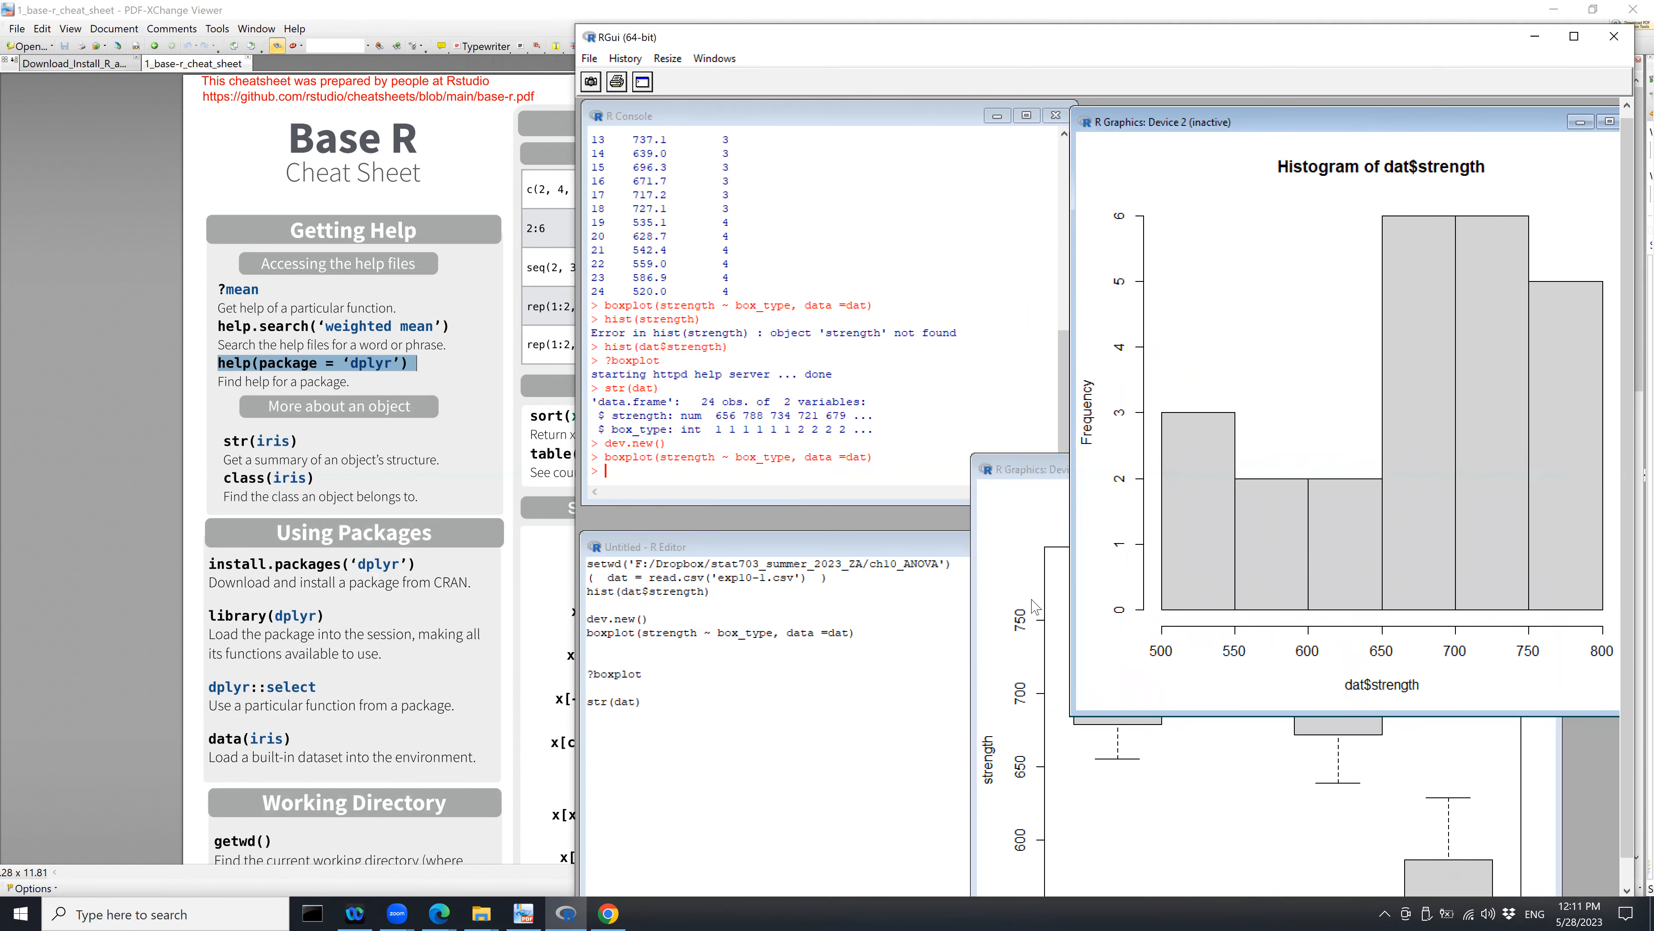
{"action": "left_click", "coordinate": [880, 704]}
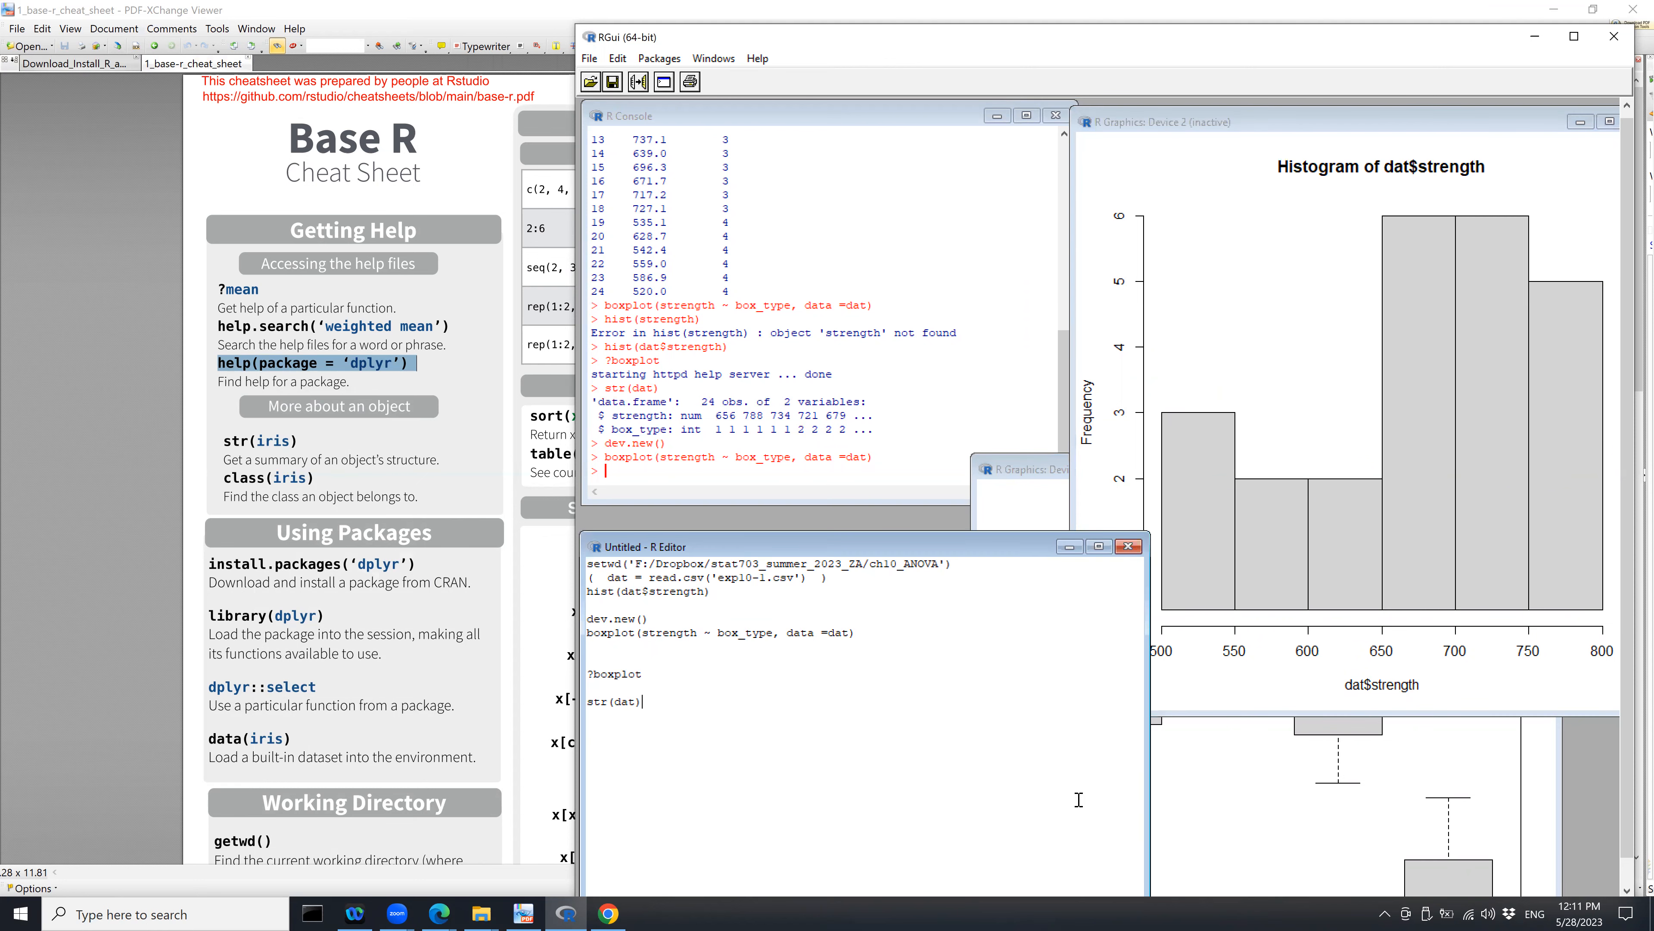